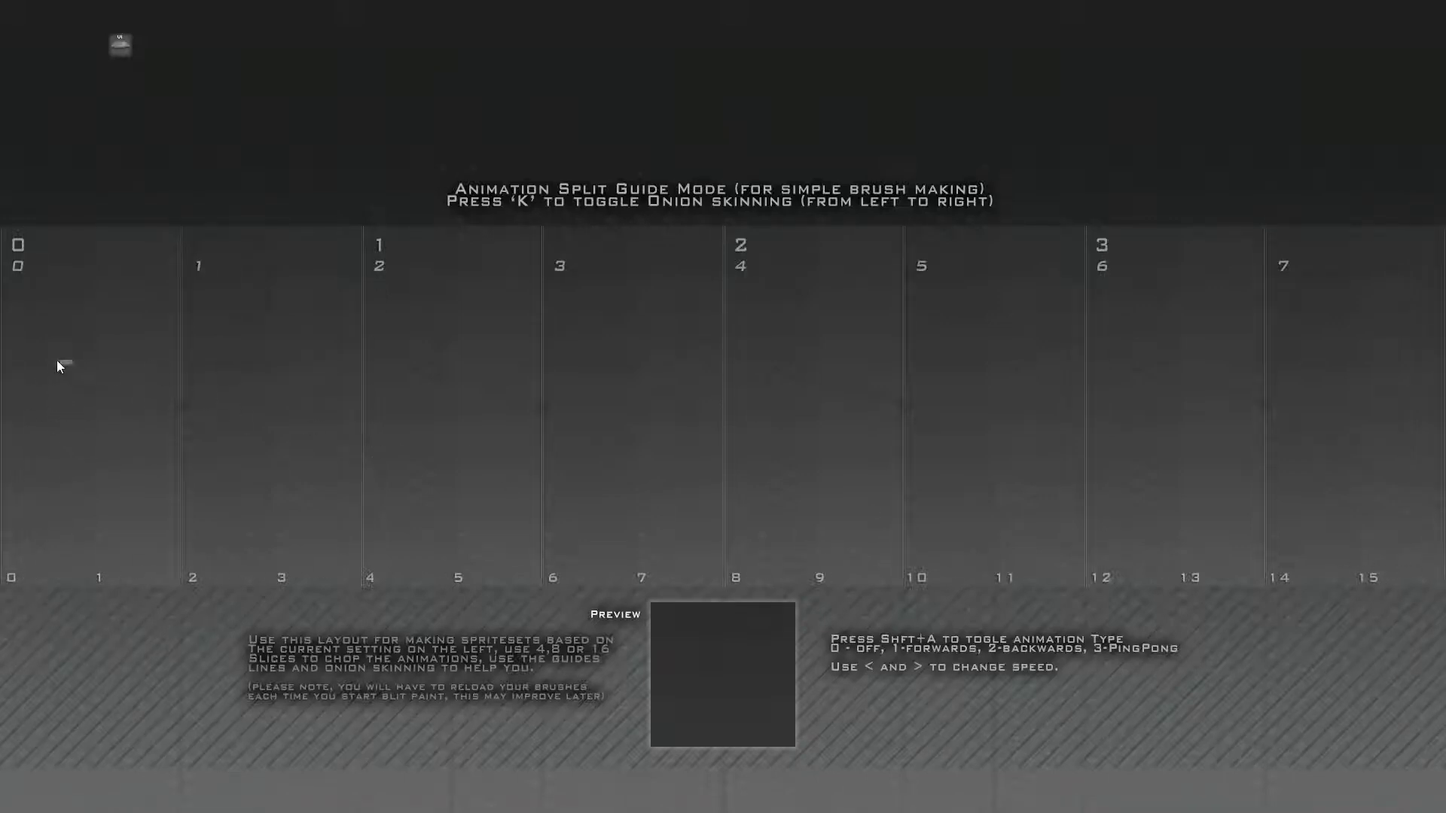
# Step: Paint a different small white mark in each of the 16 slices of the animation guide
pyautogui.moveTo(46, 399); pyautogui.dragTo(45, 431)
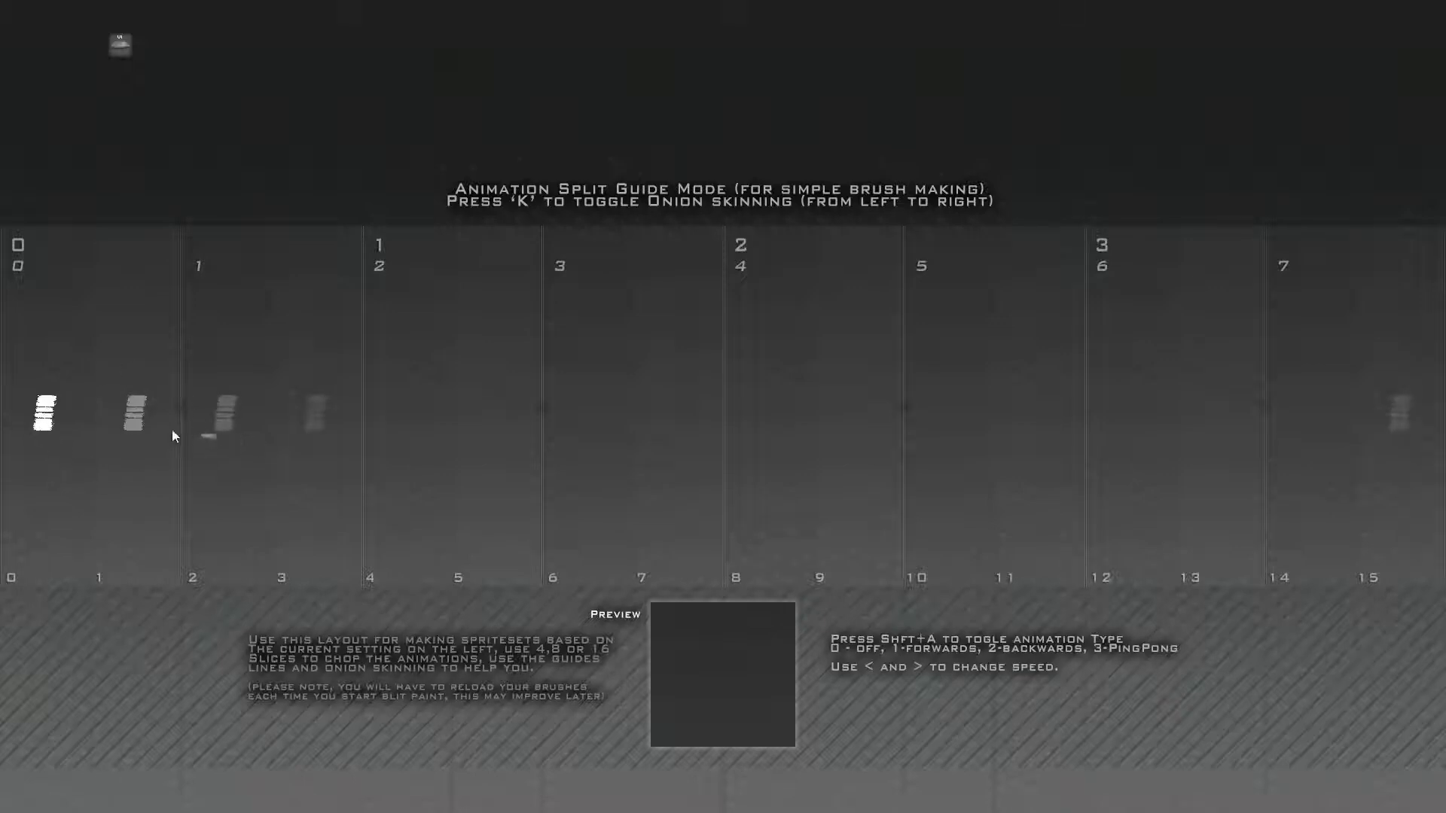
pyautogui.moveTo(137, 405)
pyautogui.mouseDown()
pyautogui.moveTo(138, 422)
pyautogui.moveTo(113, 434)
pyautogui.mouseUp()
pyautogui.moveTo(211, 408)
pyautogui.mouseDown()
pyautogui.moveTo(291, 431)
pyautogui.moveTo(432, 424)
pyautogui.moveTo(403, 430)
pyautogui.mouseUp()
pyautogui.moveTo(493, 406); pyautogui.dragTo(496, 430)
pyautogui.moveTo(586, 408); pyautogui.dragTo(589, 427)
pyautogui.moveTo(676, 408)
pyautogui.mouseDown()
pyautogui.moveTo(663, 423)
pyautogui.moveTo(700, 347)
pyautogui.mouseUp()
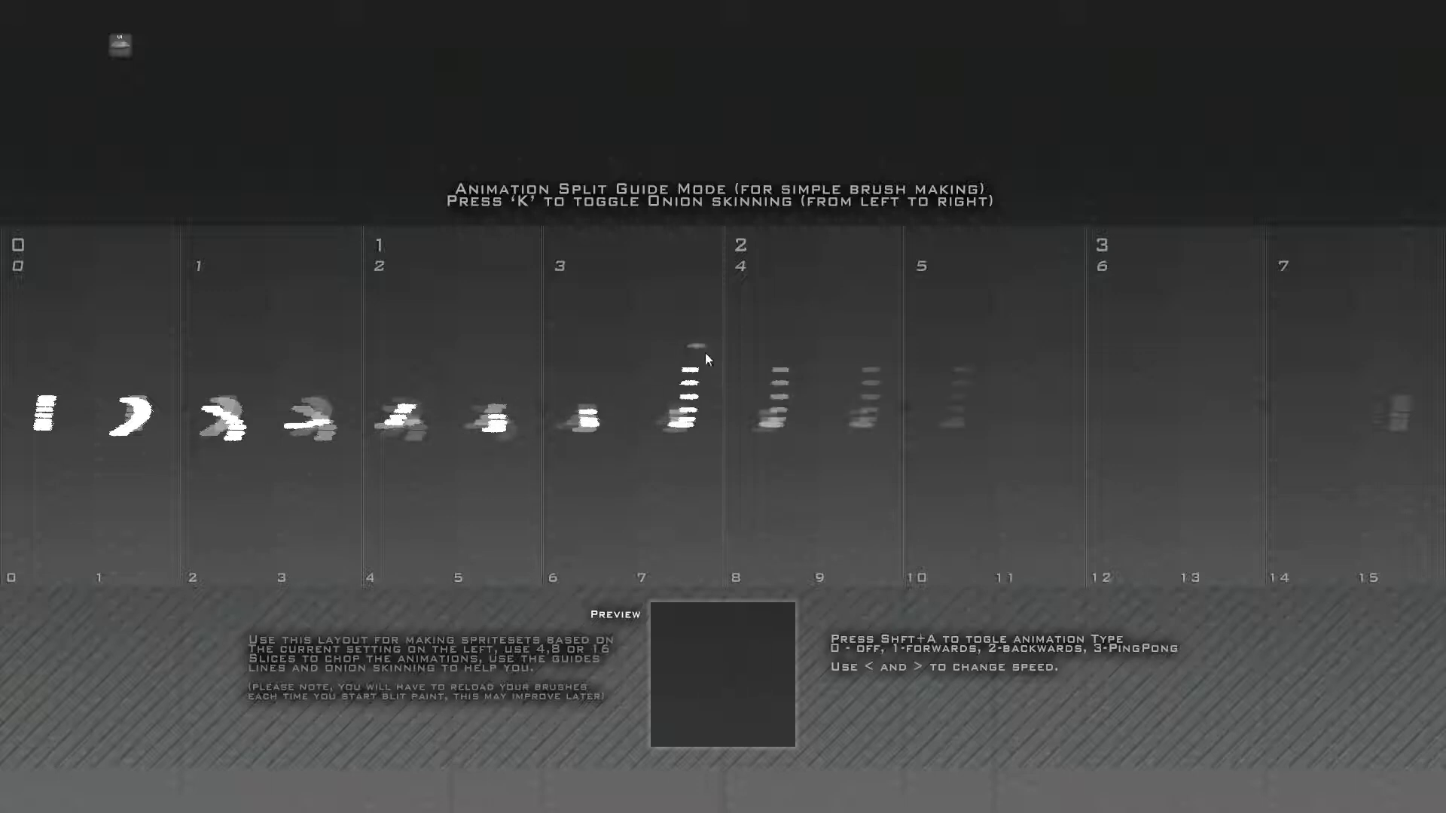
pyautogui.moveTo(776, 431); pyautogui.dragTo(775, 411)
pyautogui.moveTo(860, 429); pyautogui.dragTo(840, 342)
pyautogui.moveTo(928, 351)
pyautogui.mouseDown()
pyautogui.moveTo(934, 401)
pyautogui.moveTo(957, 427)
pyautogui.mouseUp()
pyautogui.moveTo(968, 369); pyautogui.dragTo(957, 427)
pyautogui.moveTo(1058, 361); pyautogui.dragTo(1059, 417)
pyautogui.moveTo(1152, 393); pyautogui.dragTo(1164, 431)
pyautogui.moveTo(1235, 393)
pyautogui.mouseDown()
pyautogui.moveTo(1247, 430)
pyautogui.moveTo(1333, 365)
pyautogui.mouseUp()
pyautogui.moveTo(1417, 446); pyautogui.dragTo(1414, 362)
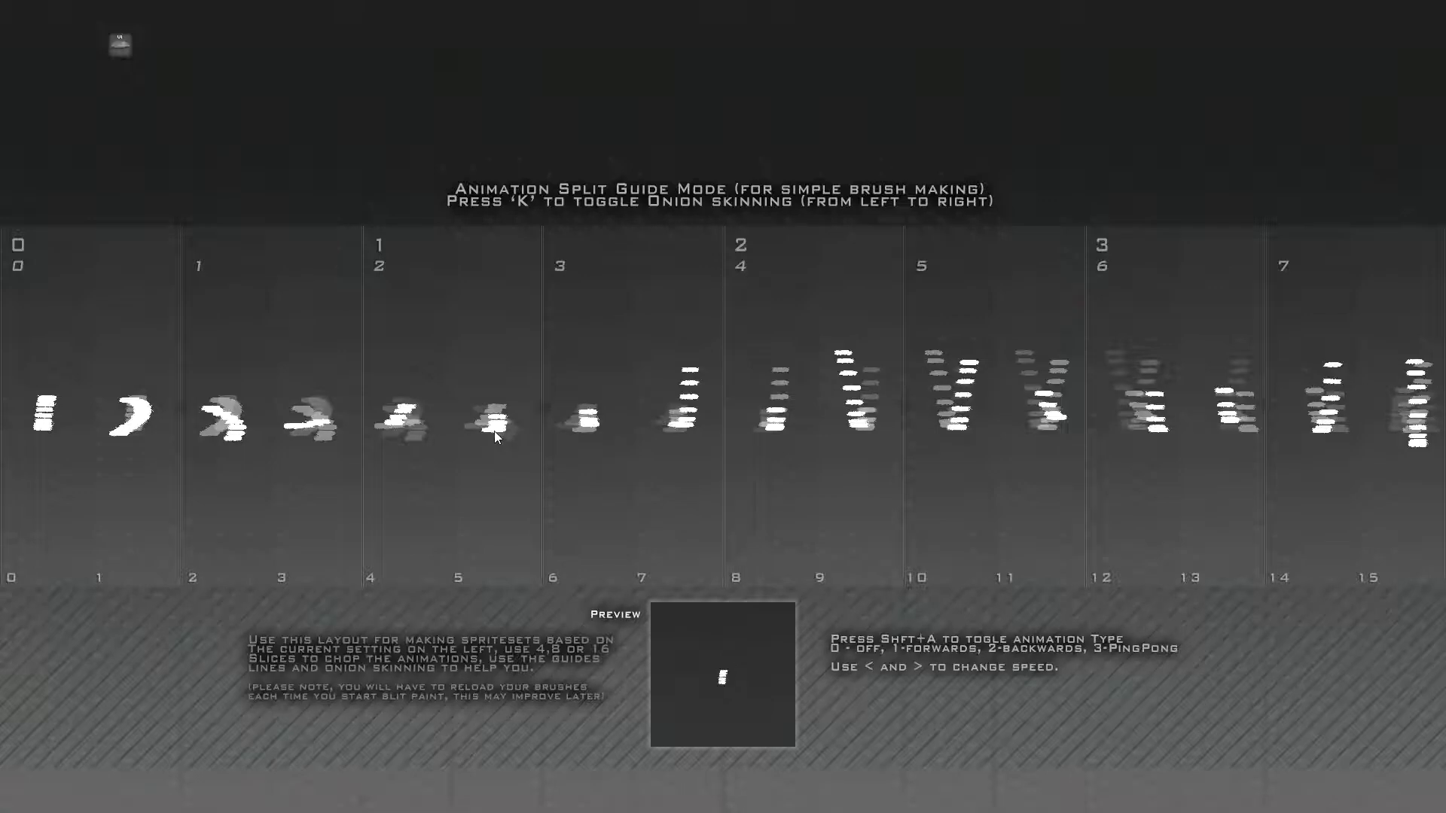
# Step: Save the painted frames as testBrush in the CREATED folder
pyautogui.hotkey('ctrl', 's')
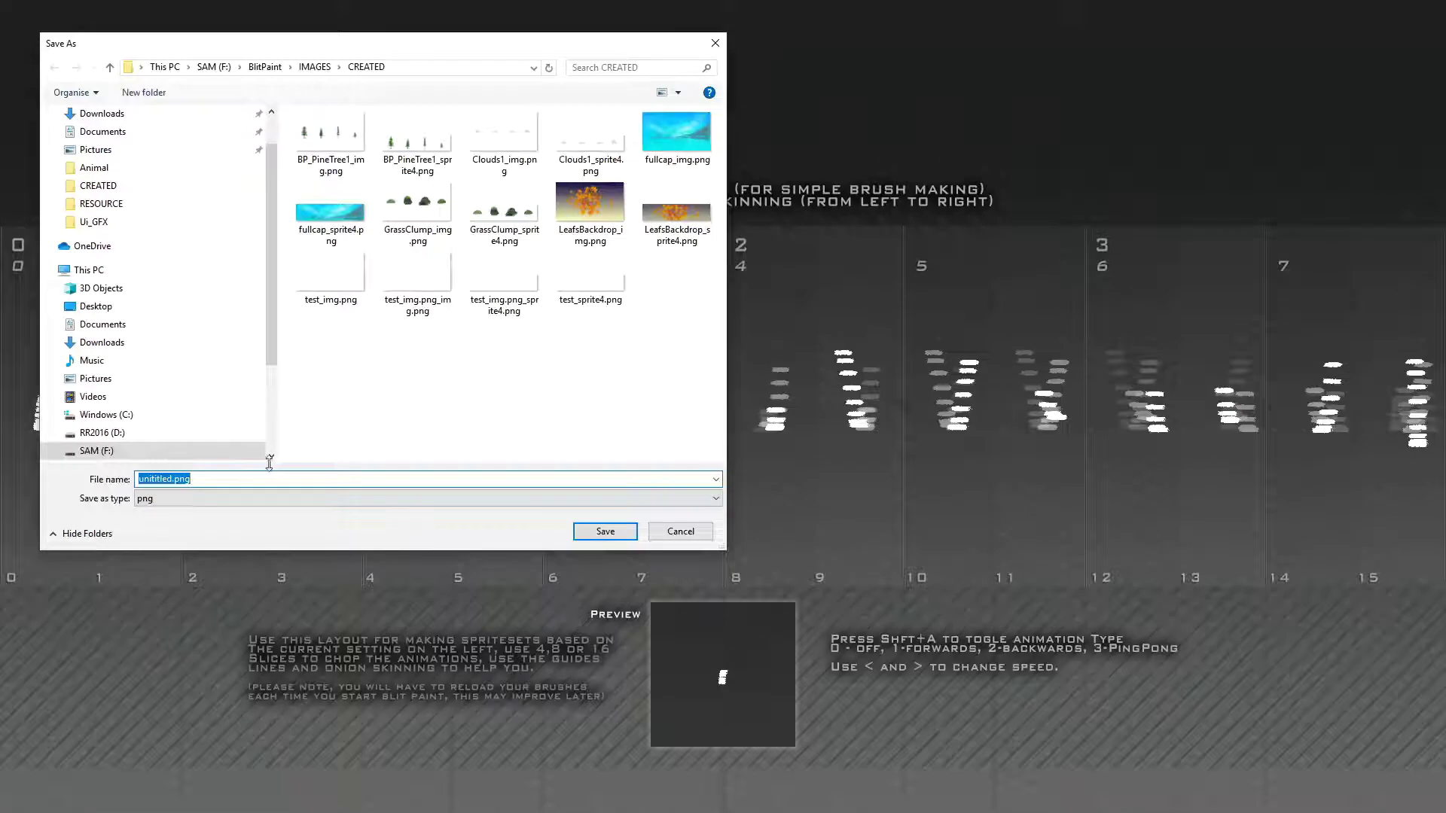
pyautogui.write('testBrush')
pyautogui.click(605, 531)
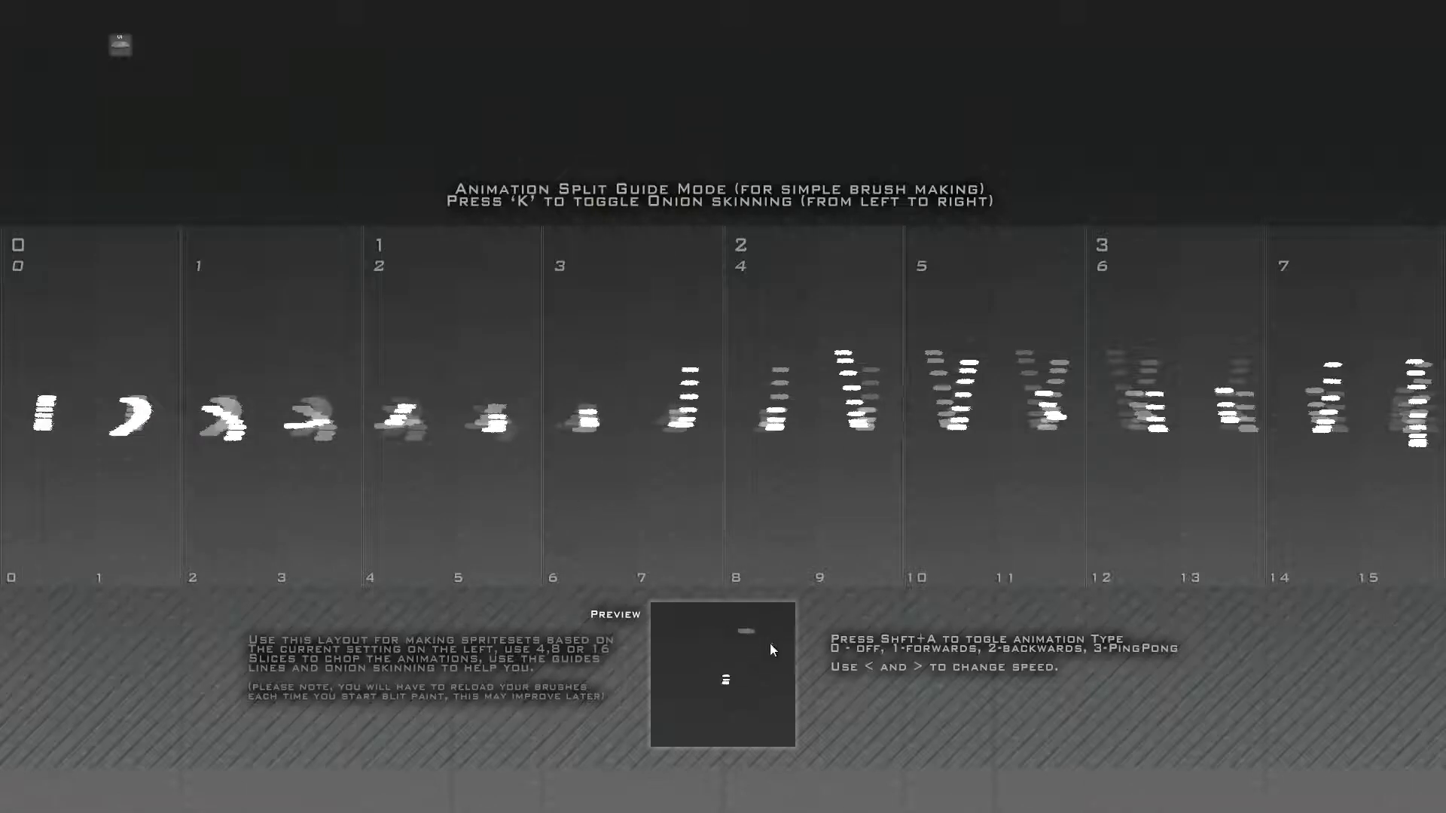
# Step: Show the interface, switch to the next brush set, and load testBrush_sprite4.png into the empty F9 brush slot
pyautogui.press('Tab')
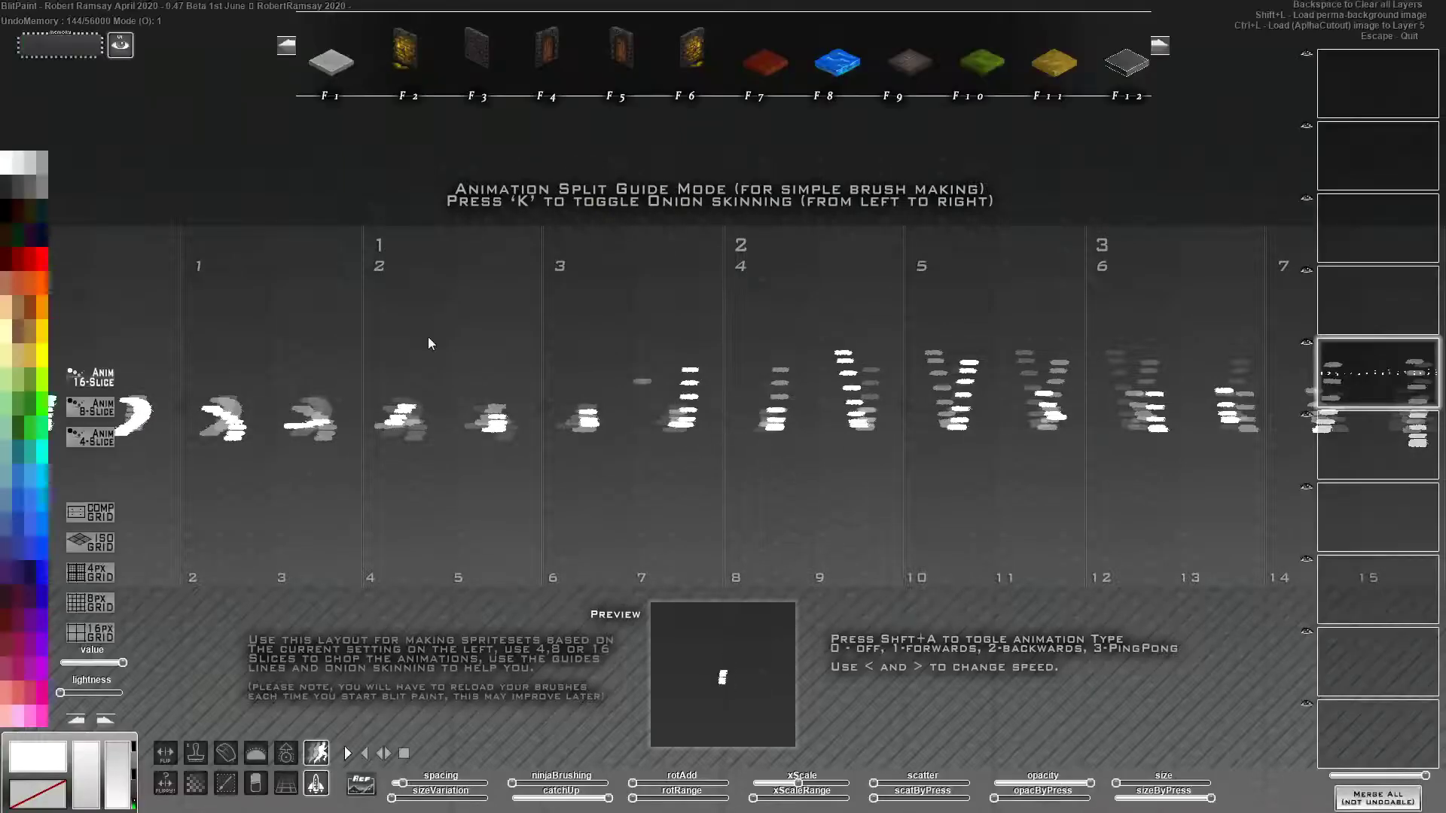
pyautogui.click(1160, 46)
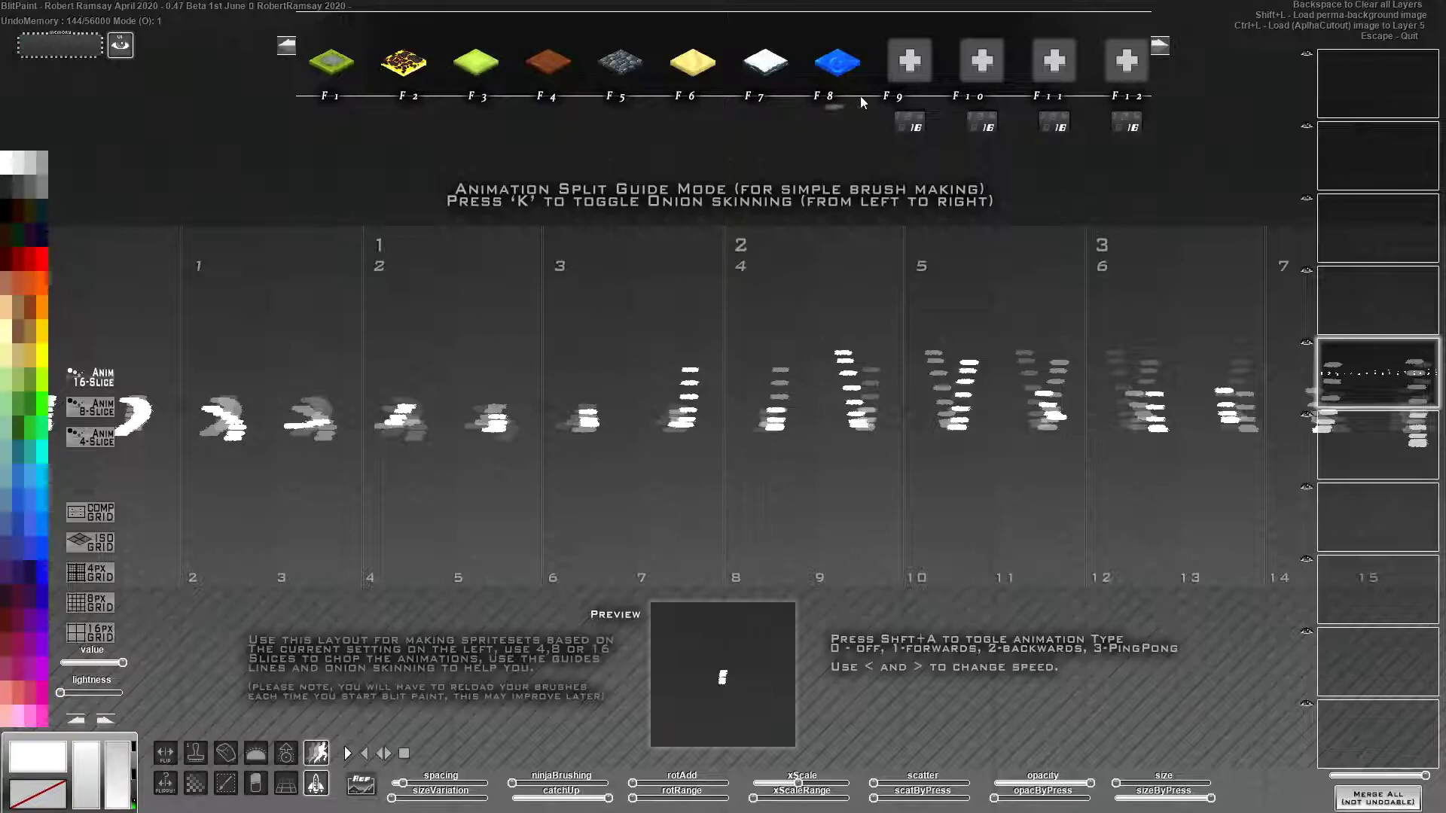
pyautogui.click(908, 62)
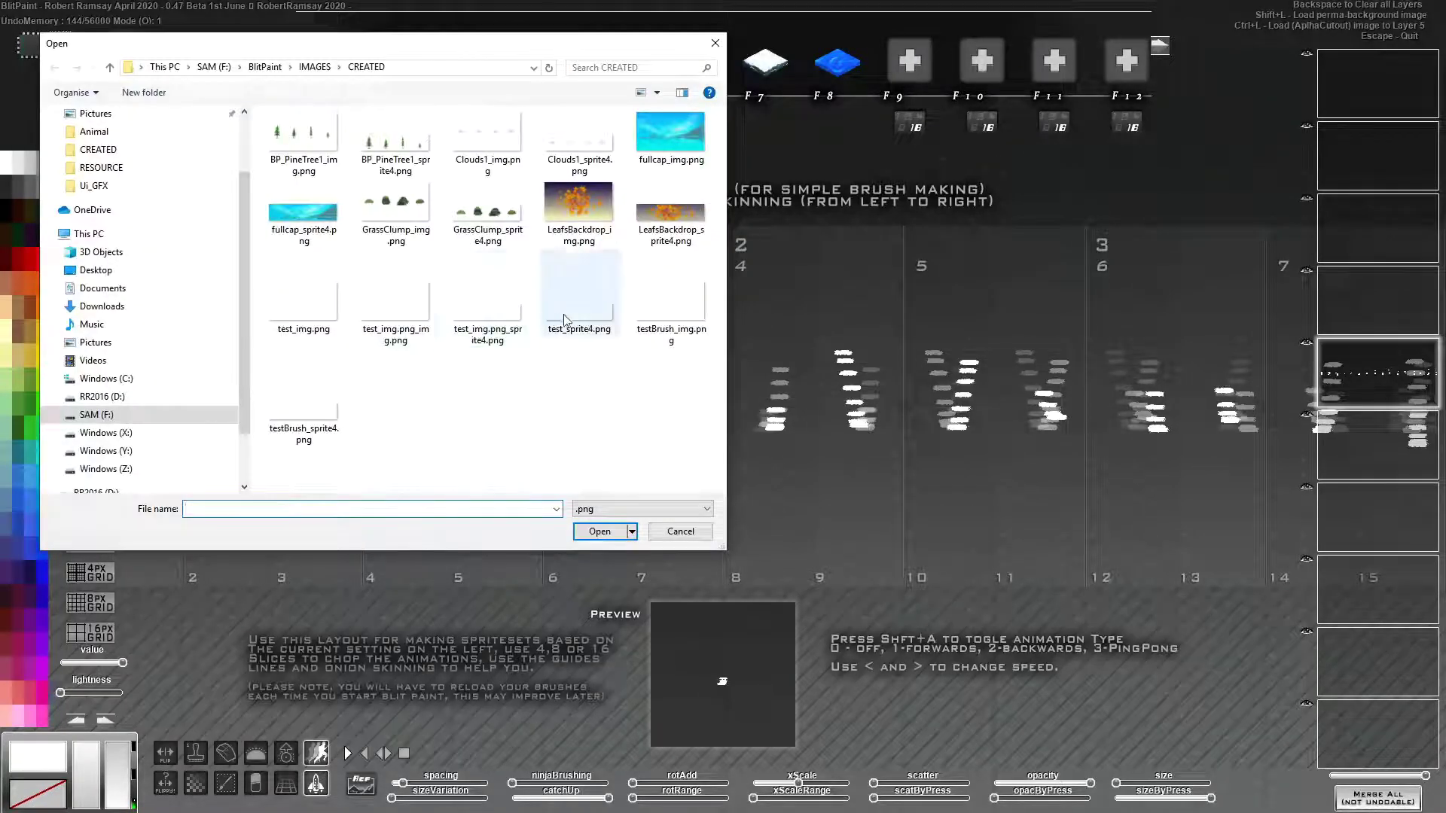
pyautogui.click(314, 419)
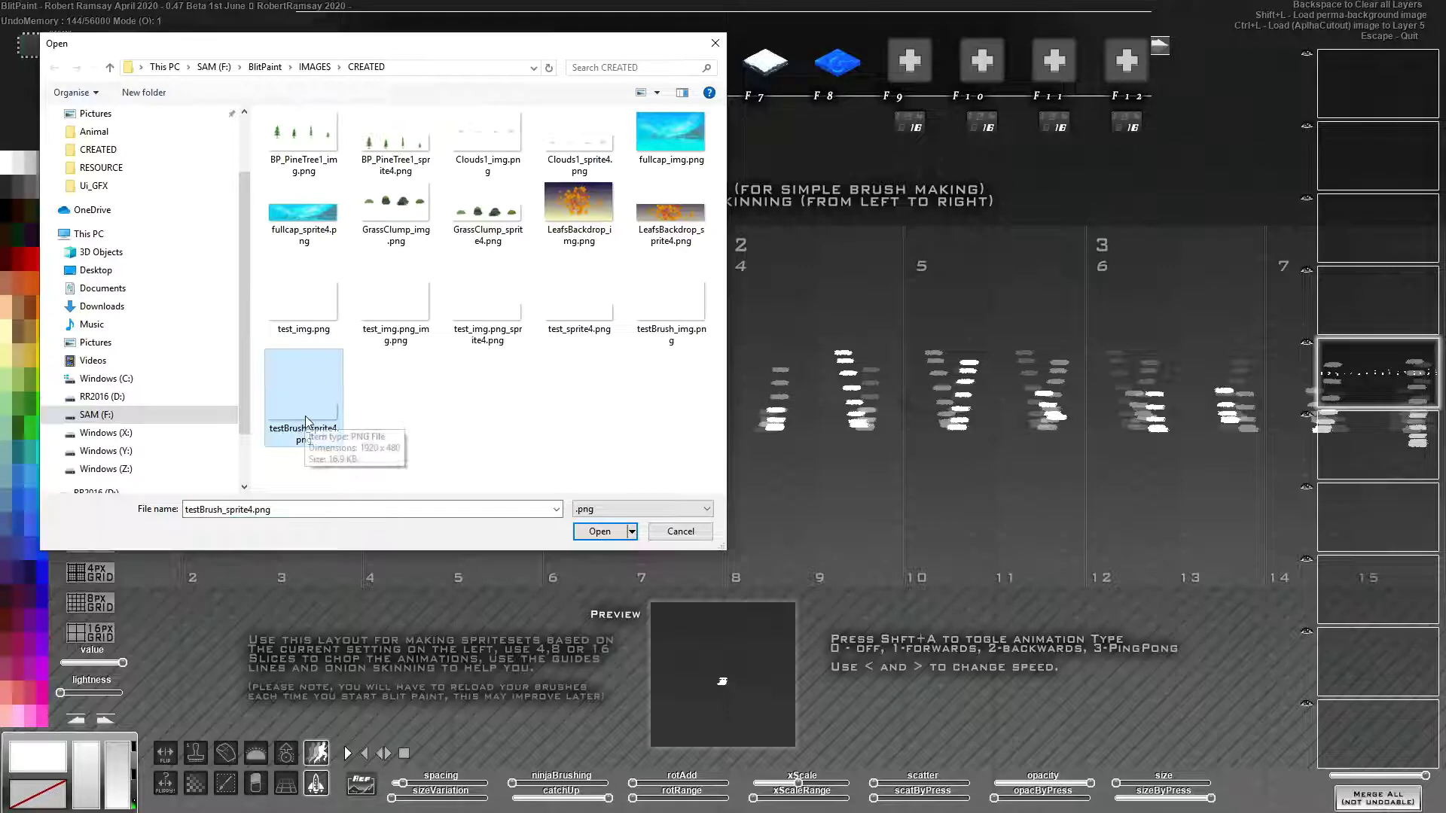
pyautogui.click(599, 530)
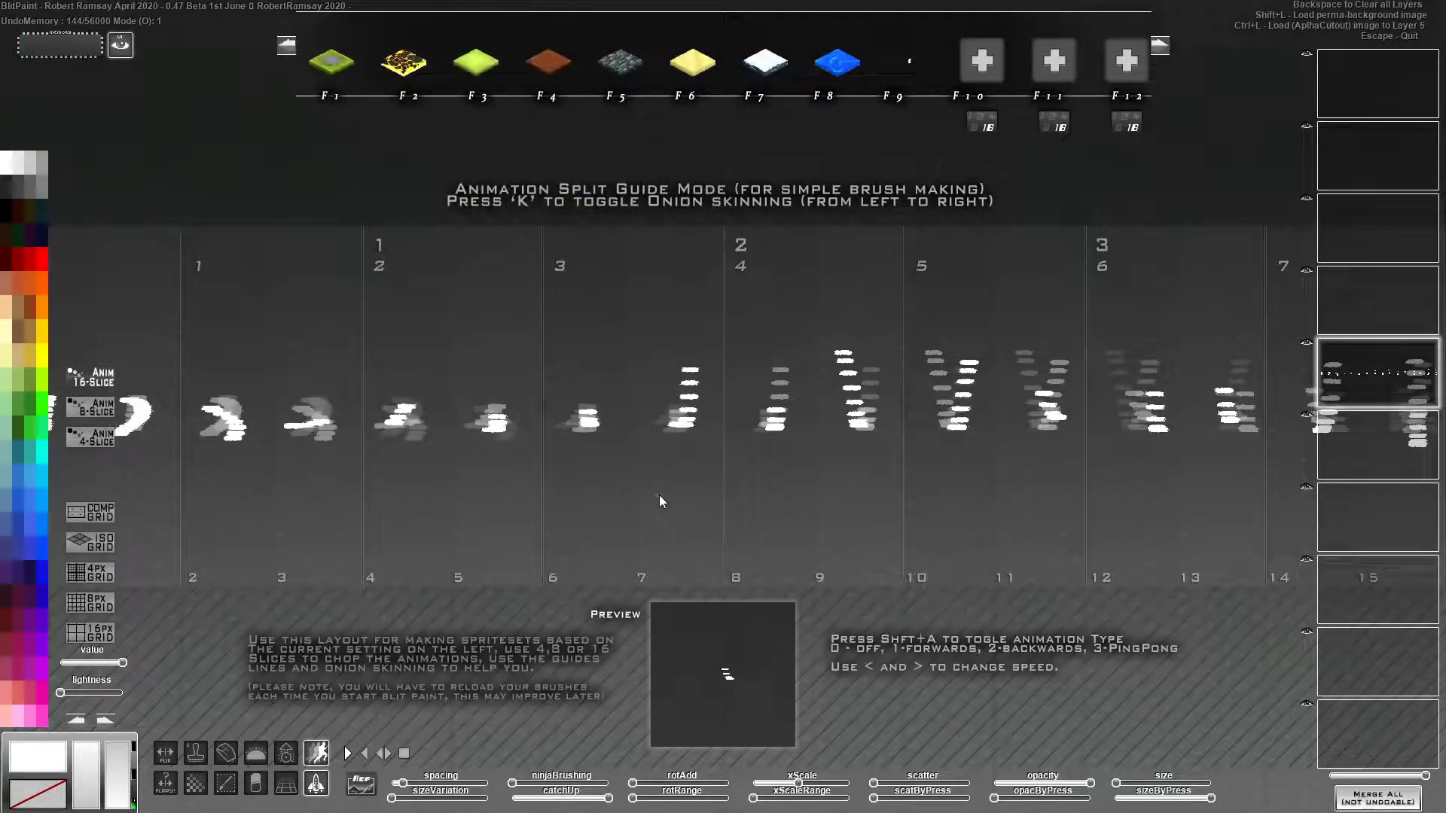
# Step: Clear all layers and turn off the animation split guide
pyautogui.press('BackSpace')
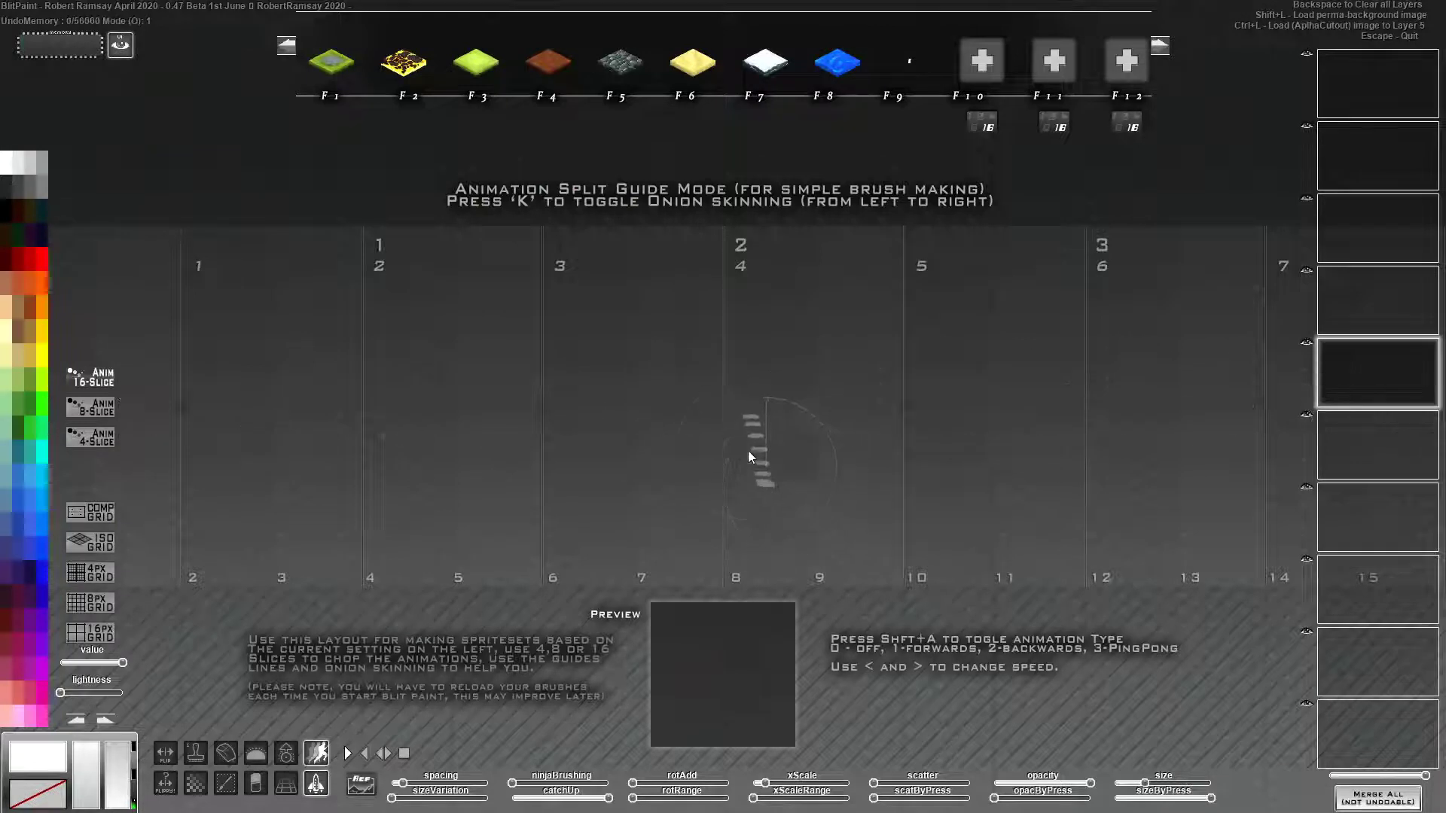
pyautogui.click(90, 409)
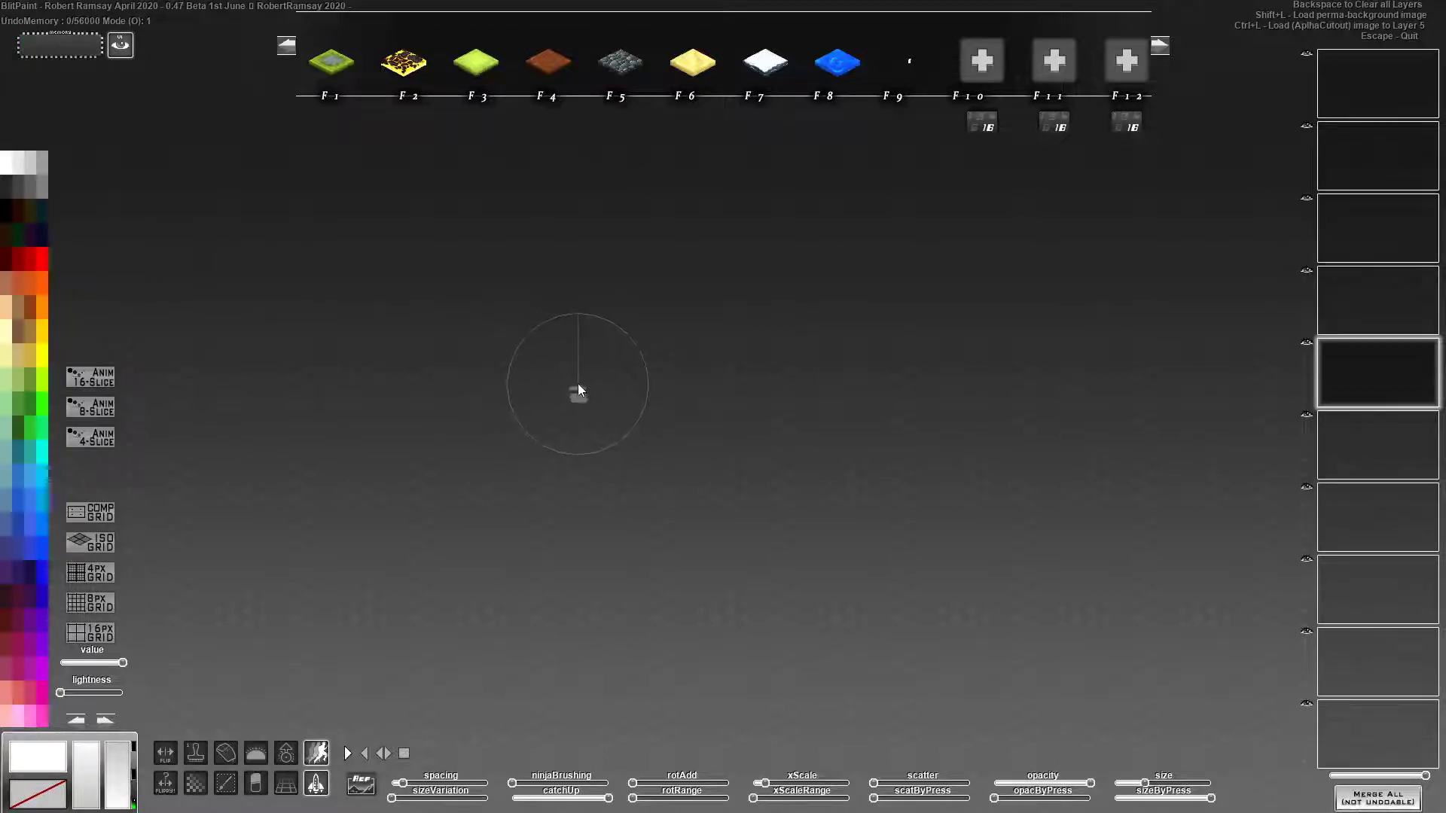
# Step: Paint curved white test strokes with the new animated brush, clearing the canvas between and after the tests
pyautogui.moveTo(572, 369)
pyautogui.mouseDown()
pyautogui.moveTo(564, 341)
pyautogui.moveTo(759, 349)
pyautogui.mouseUp()
pyautogui.moveTo(843, 436); pyautogui.dragTo(509, 477)
pyautogui.press('BackSpace')
pyautogui.moveTo(381, 346)
pyautogui.mouseDown()
pyautogui.moveTo(413, 445)
pyautogui.moveTo(674, 301)
pyautogui.mouseUp()
pyautogui.moveTo(893, 426)
pyautogui.mouseDown()
pyautogui.moveTo(881, 486)
pyautogui.moveTo(651, 534)
pyautogui.mouseUp()
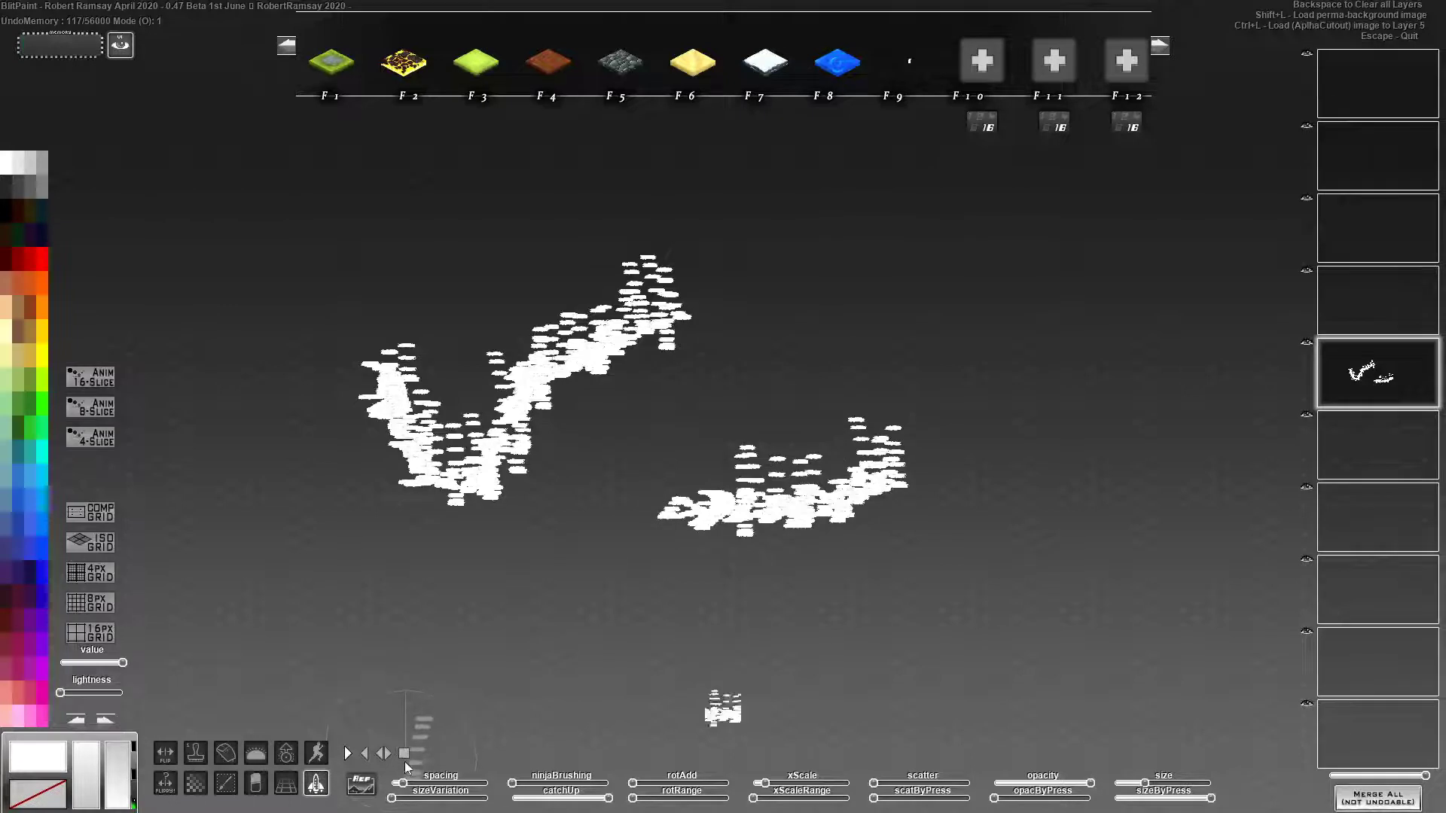
pyautogui.moveTo(735, 602)
pyautogui.mouseDown()
pyautogui.moveTo(736, 542)
pyautogui.moveTo(863, 474)
pyautogui.mouseUp()
pyautogui.press('BackSpace')
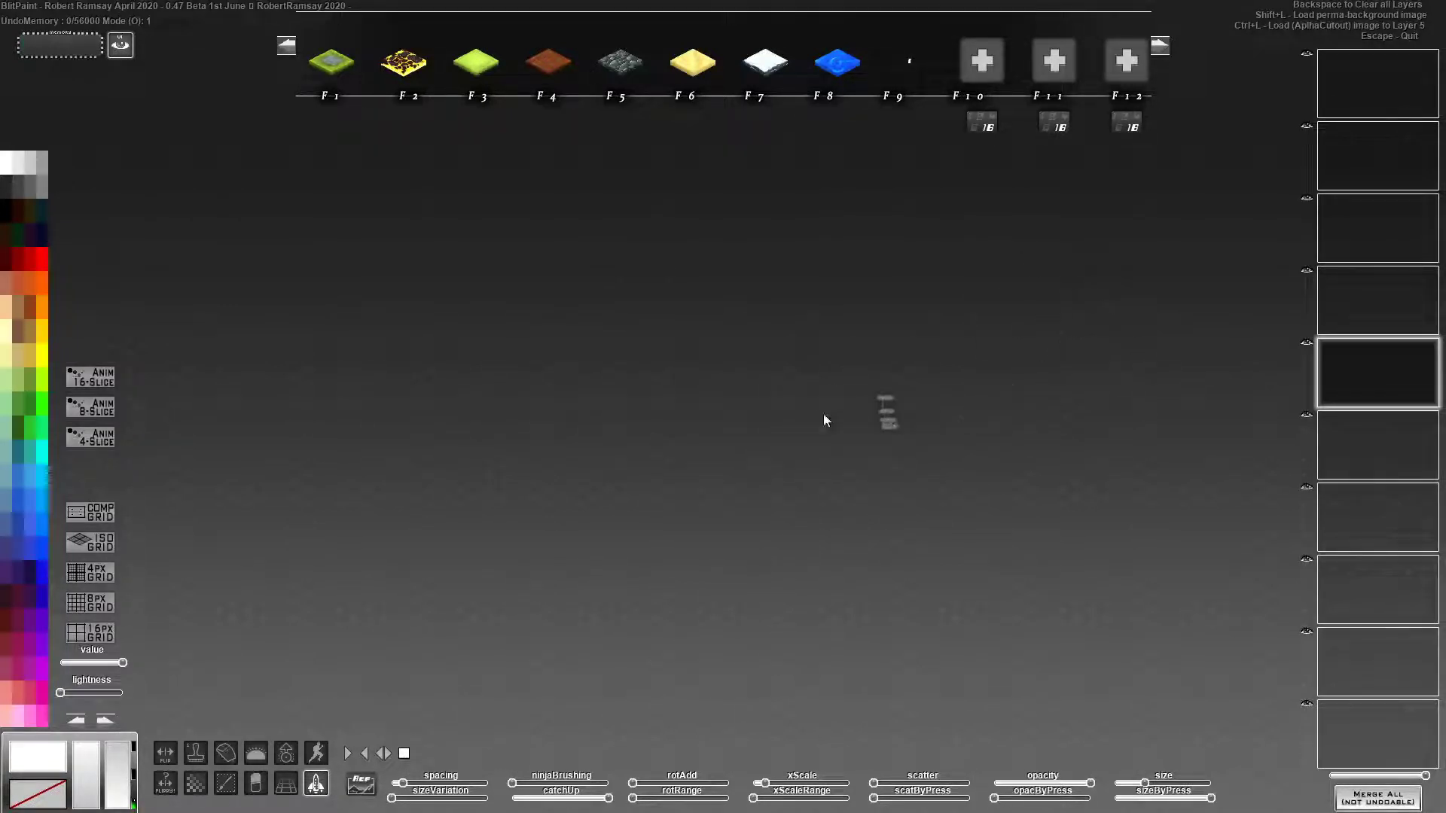
# Step: Paint rows of horizontal white test strokes across the canvas and clear all layers
pyautogui.moveTo(222, 313); pyautogui.dragTo(989, 328)
pyautogui.moveTo(239, 379); pyautogui.dragTo(915, 369)
pyautogui.moveTo(257, 424); pyautogui.dragTo(975, 427)
pyautogui.moveTo(265, 460); pyautogui.dragTo(983, 467)
pyautogui.moveTo(294, 501); pyautogui.dragTo(865, 520)
pyautogui.moveTo(234, 526); pyautogui.dragTo(812, 538)
pyautogui.moveTo(316, 573); pyautogui.dragTo(846, 582)
pyautogui.moveTo(323, 603); pyautogui.dragTo(962, 611)
pyautogui.moveTo(320, 569); pyautogui.dragTo(979, 550)
pyautogui.moveTo(441, 513); pyautogui.dragTo(904, 509)
pyautogui.moveTo(459, 478)
pyautogui.mouseDown()
pyautogui.moveTo(919, 467)
pyautogui.moveTo(723, 452)
pyautogui.moveTo(753, 433)
pyautogui.moveTo(866, 429)
pyautogui.mouseUp()
pyautogui.press('BackSpace')
# Step: Turn on brush rotation, paint a test stroke, and clear the canvas
pyautogui.press('r')
pyautogui.moveTo(614, 413)
pyautogui.mouseDown()
pyautogui.moveTo(787, 388)
pyautogui.moveTo(696, 490)
pyautogui.moveTo(762, 578)
pyautogui.moveTo(717, 420)
pyautogui.moveTo(939, 339)
pyautogui.moveTo(1006, 261)
pyautogui.moveTo(942, 482)
pyautogui.moveTo(826, 636)
pyautogui.moveTo(417, 312)
pyautogui.moveTo(399, 507)
pyautogui.moveTo(825, 502)
pyautogui.mouseUp()
pyautogui.press('BackSpace')
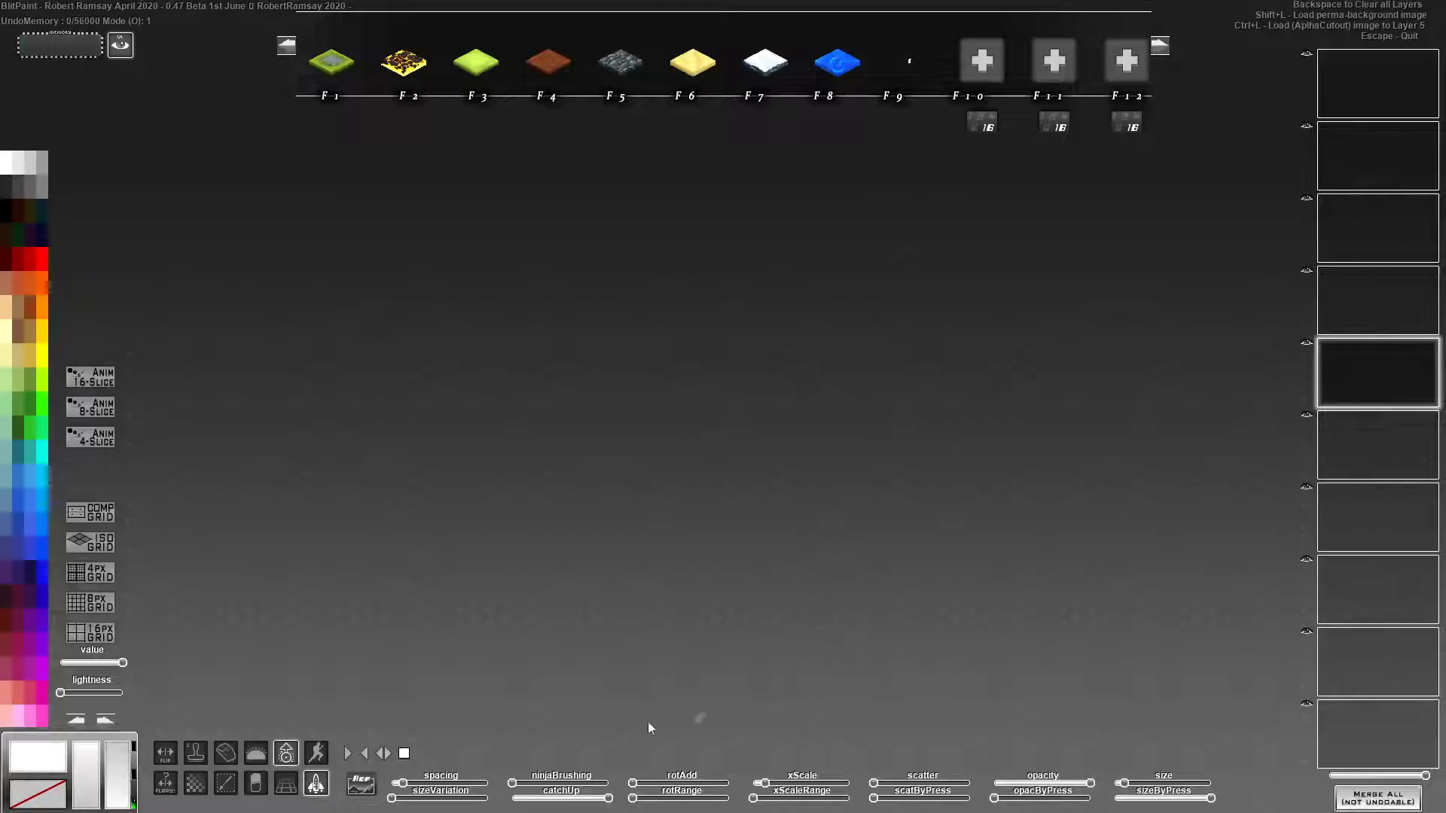
# Step: Reduce the brush spacing to its minimum and raise the scatter slightly, testing with a stroke that is cleared
pyautogui.moveTo(399, 787); pyautogui.dragTo(393, 784)
pyautogui.moveTo(875, 784); pyautogui.dragTo(896, 784)
pyautogui.moveTo(812, 537)
pyautogui.mouseDown()
pyautogui.moveTo(782, 400)
pyautogui.moveTo(781, 576)
pyautogui.moveTo(887, 497)
pyautogui.moveTo(848, 363)
pyautogui.moveTo(713, 564)
pyautogui.moveTo(459, 506)
pyautogui.moveTo(941, 478)
pyautogui.mouseUp()
pyautogui.press('BackSpace')
# Step: Paint a scattered white mound across the middle of the canvas on the lowest layer
pyautogui.click(1388, 96)
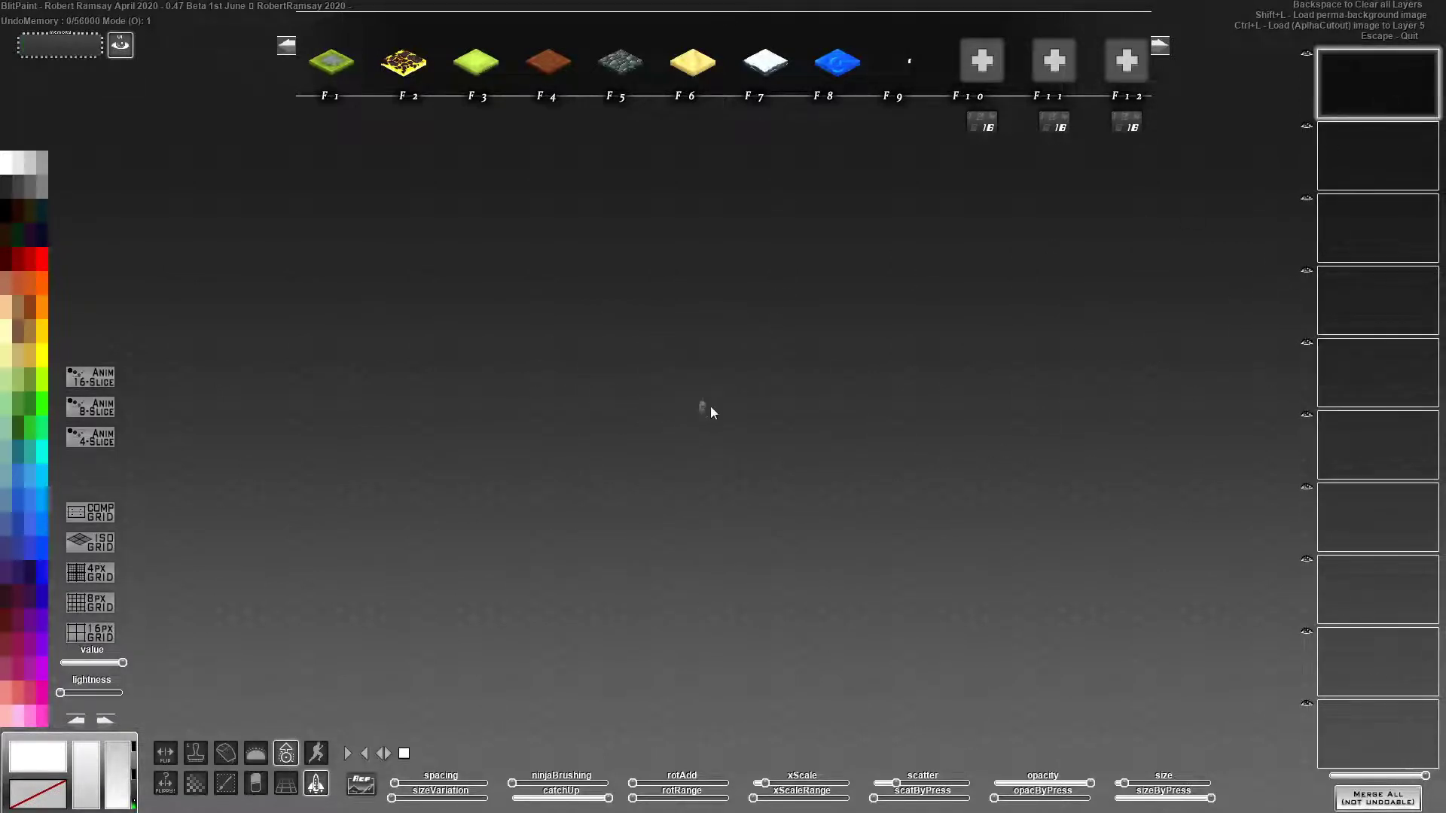
pyautogui.click(1373, 731)
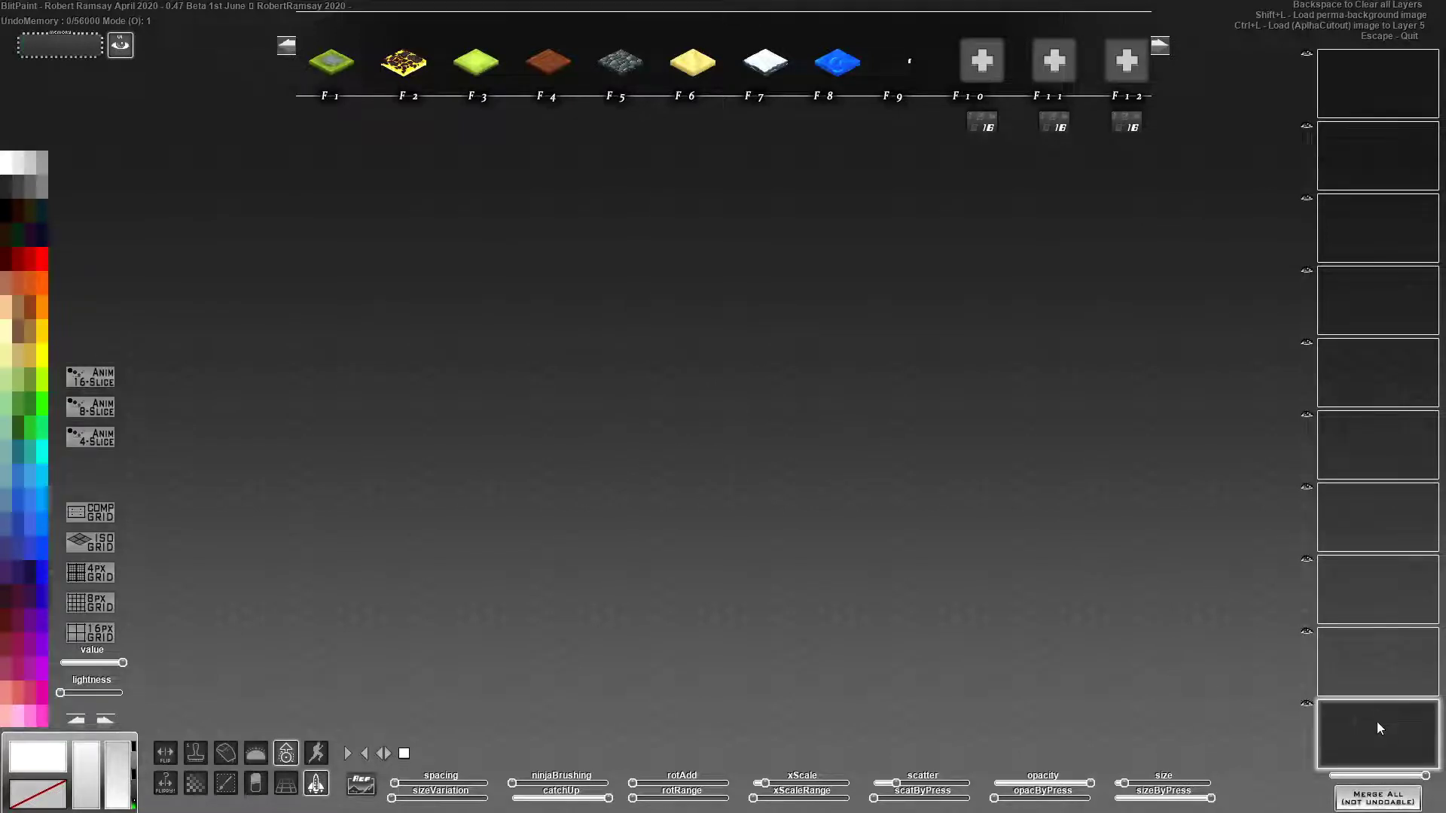
pyautogui.moveTo(407, 489)
pyautogui.mouseDown()
pyautogui.moveTo(634, 463)
pyautogui.moveTo(799, 475)
pyautogui.moveTo(881, 523)
pyautogui.mouseUp()
pyautogui.moveTo(745, 504); pyautogui.dragTo(482, 497)
# Step: Set the two brush colours to dark green and light yellow-green
pyautogui.click(23, 422)
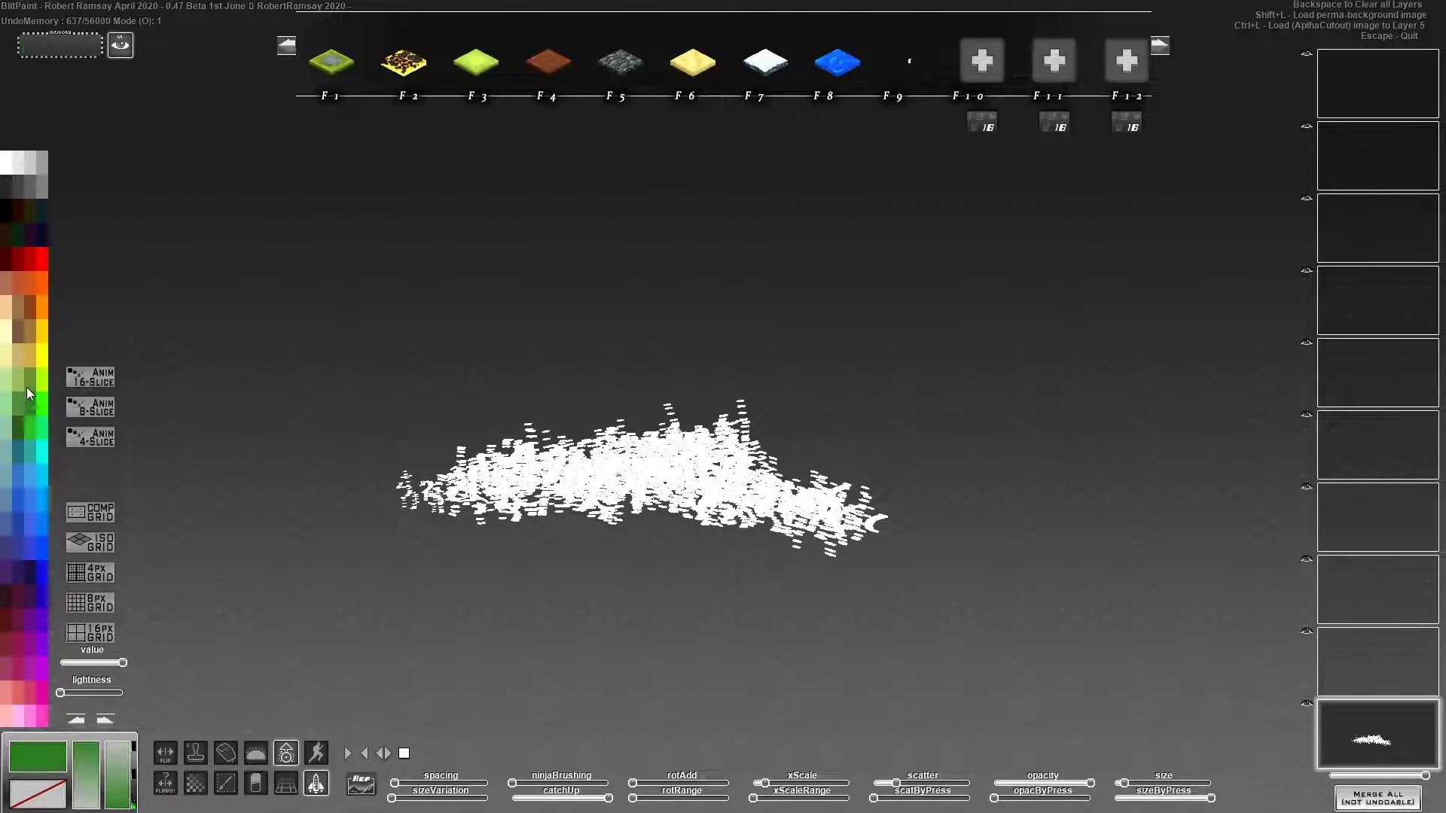
pyautogui.click(135, 781)
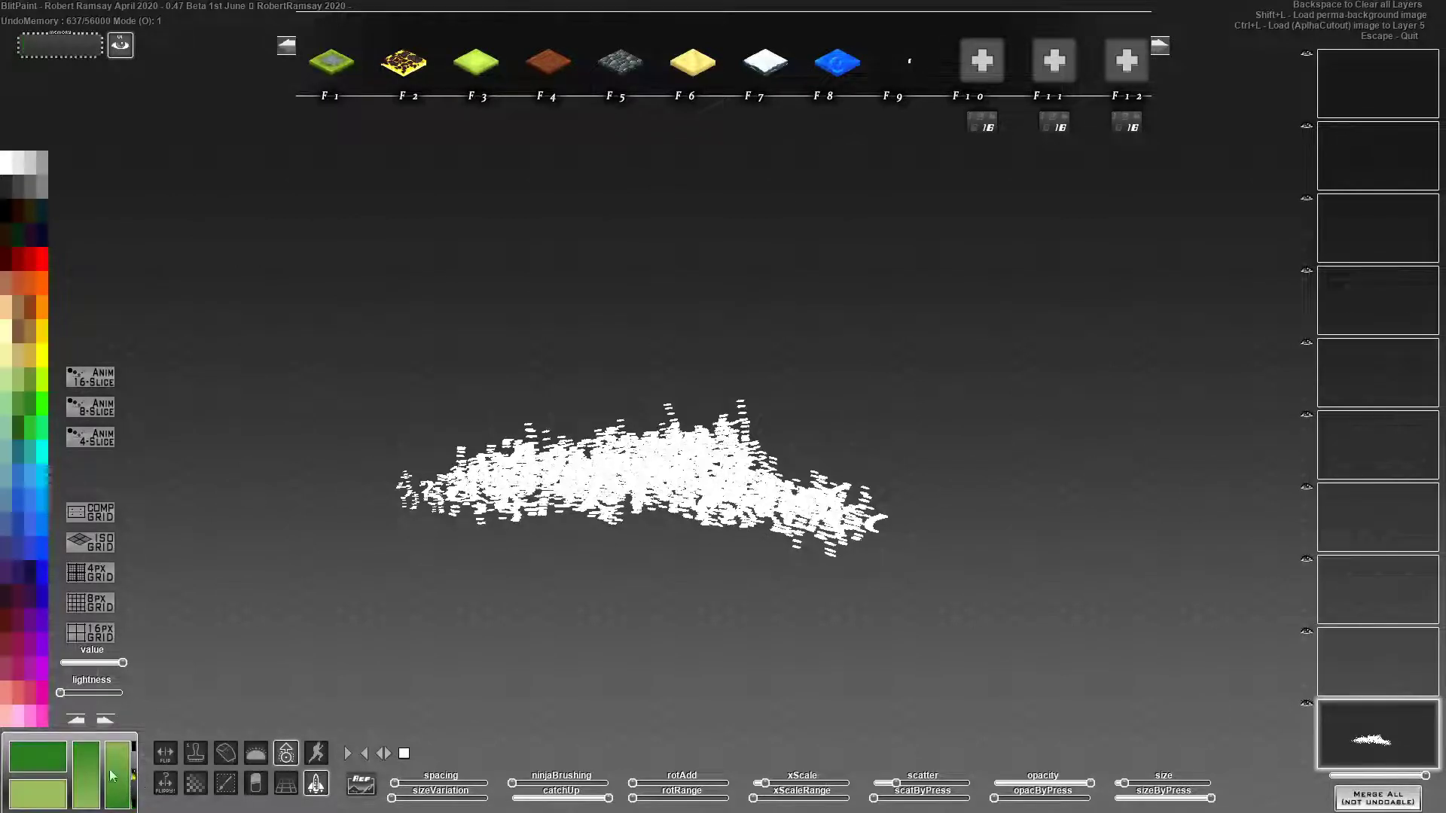
# Step: Paint green foliage over the white mound on the second-lowest layer, and clear all layers
pyautogui.click(1375, 692)
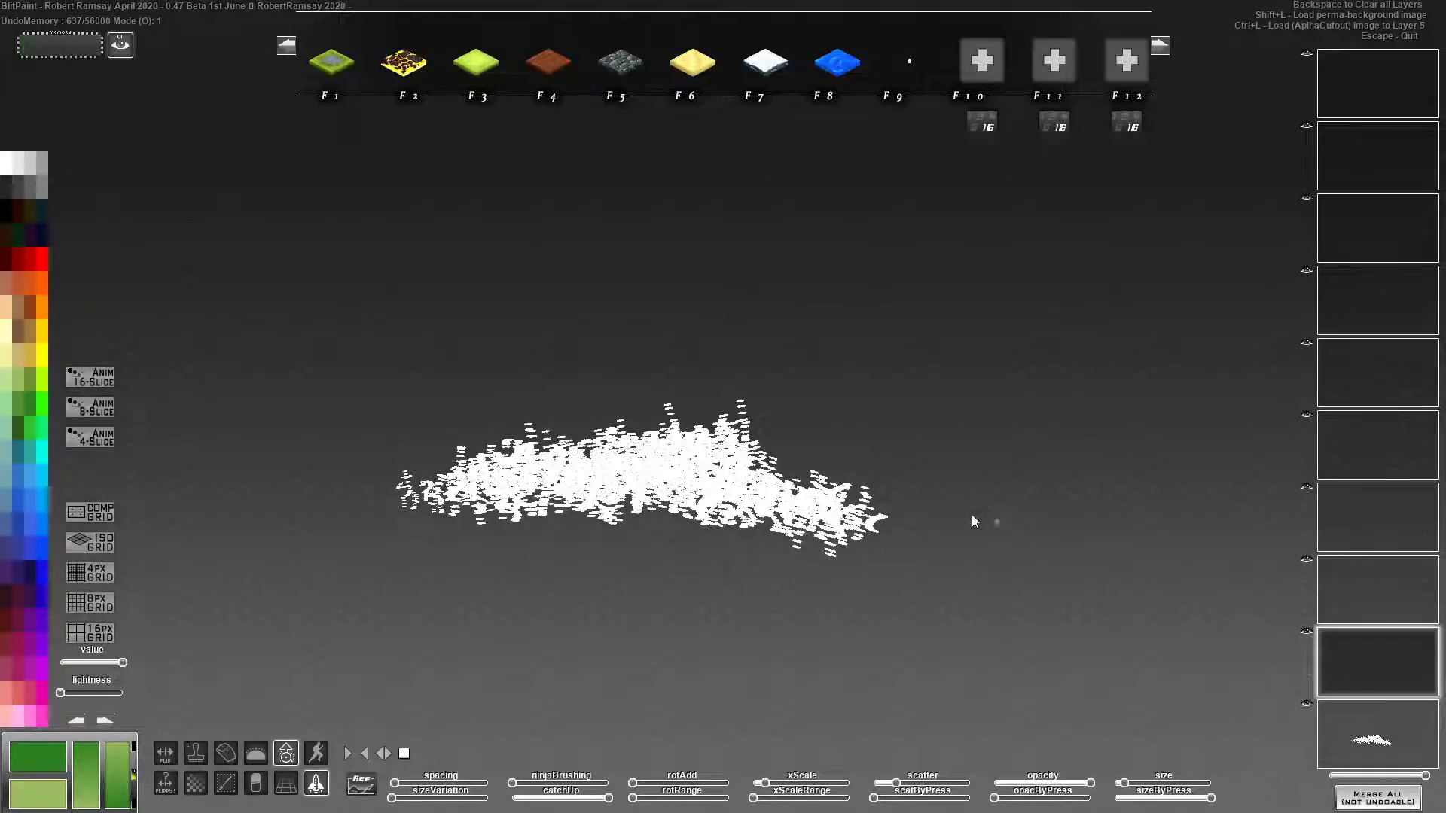
pyautogui.moveTo(894, 481)
pyautogui.mouseDown()
pyautogui.moveTo(762, 430)
pyautogui.moveTo(686, 440)
pyautogui.moveTo(671, 424)
pyautogui.moveTo(657, 446)
pyautogui.moveTo(467, 467)
pyautogui.moveTo(372, 497)
pyautogui.moveTo(759, 434)
pyautogui.moveTo(977, 539)
pyautogui.mouseUp()
pyautogui.moveTo(833, 512); pyautogui.dragTo(572, 474)
pyautogui.click(1387, 621)
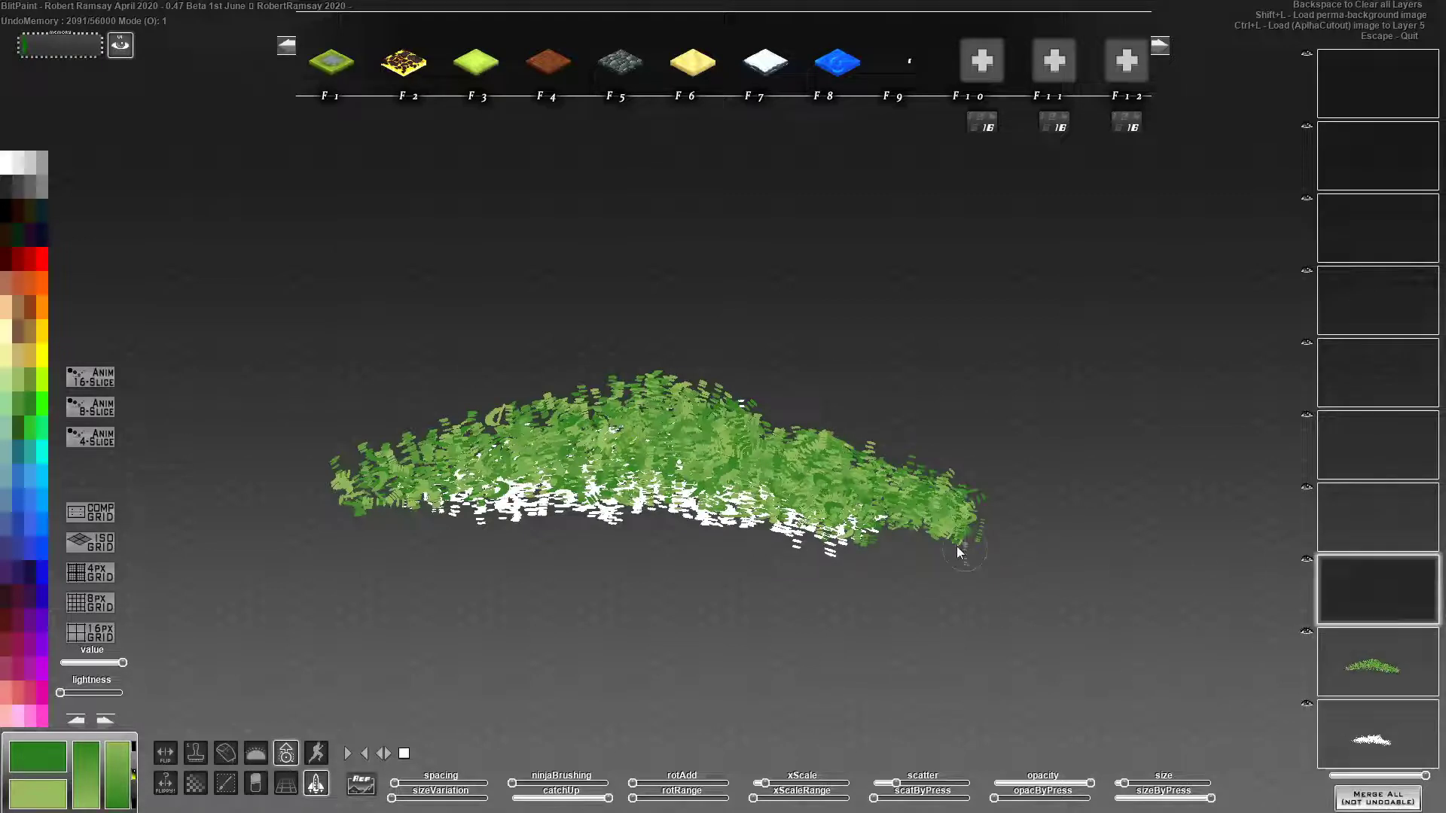
pyautogui.press('BackSpace')
# Step: Paint a small mound of green foliage in the middle of the canvas on the topmost layer
pyautogui.click(1337, 98)
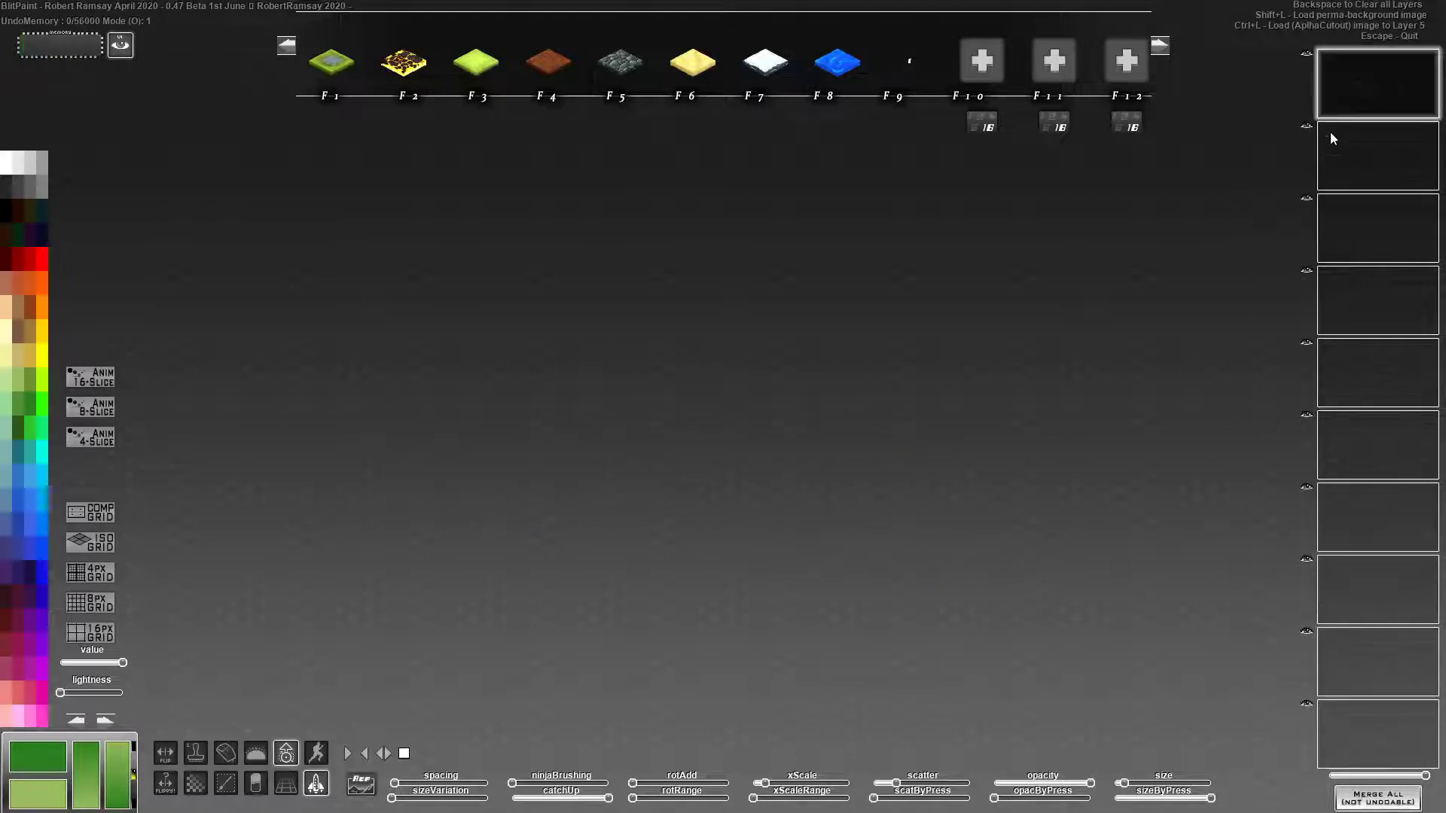
pyautogui.moveTo(716, 404)
pyautogui.mouseDown()
pyautogui.moveTo(629, 444)
pyautogui.moveTo(701, 422)
pyautogui.moveTo(753, 452)
pyautogui.moveTo(836, 459)
pyautogui.mouseUp()
# Step: Set the main colour to teal and paint an arc of foliage behind the green mound on the second layer
pyautogui.click(1393, 153)
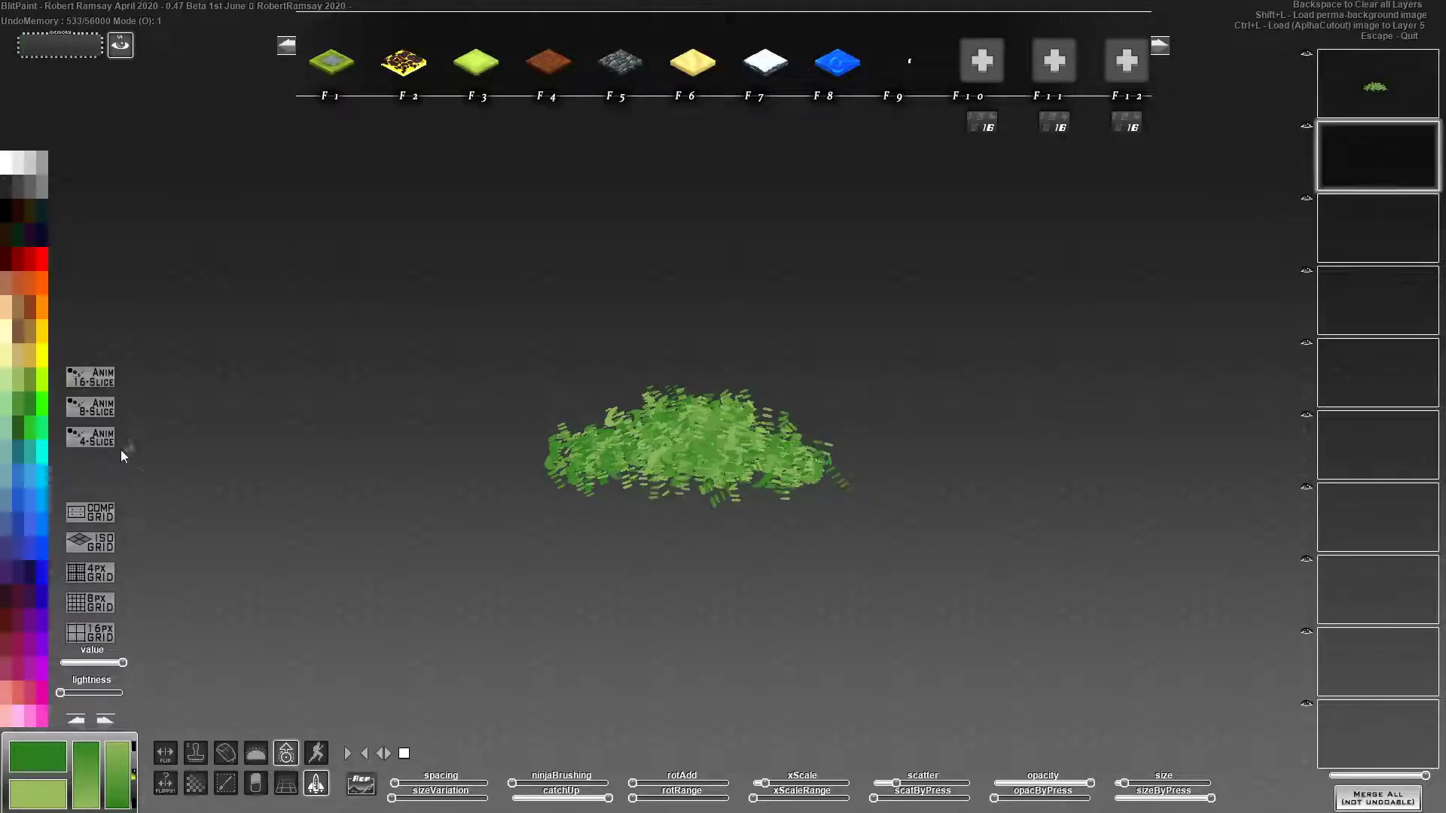
pyautogui.click(42, 456)
pyautogui.moveTo(544, 412)
pyautogui.mouseDown()
pyautogui.moveTo(633, 365)
pyautogui.moveTo(614, 441)
pyautogui.moveTo(765, 369)
pyautogui.moveTo(754, 458)
pyautogui.moveTo(812, 441)
pyautogui.moveTo(849, 473)
pyautogui.mouseUp()
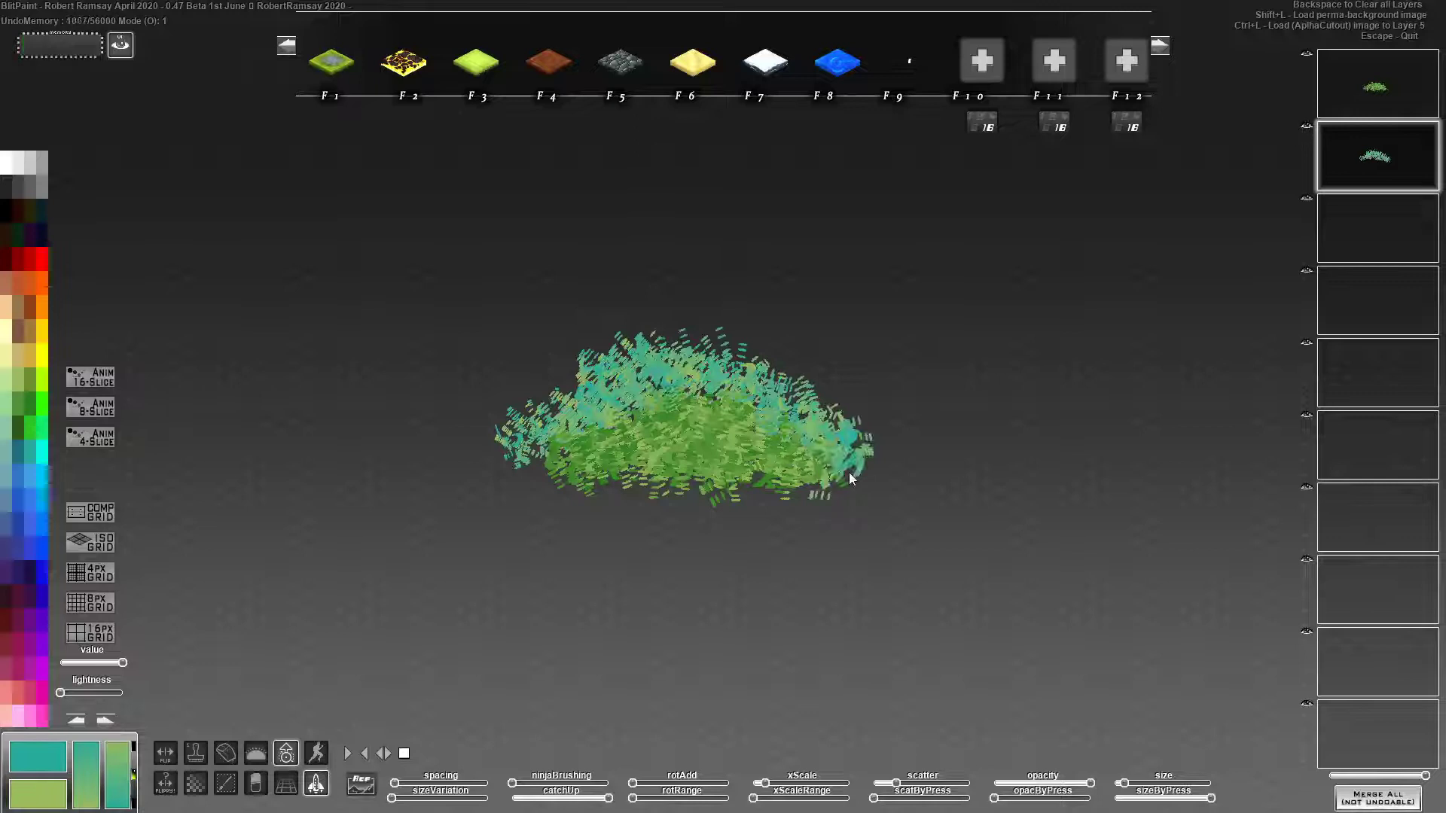
# Step: Set the secondary colour to dark navy and paint a wider band of foliage behind the teal arc on the third layer
pyautogui.click(1343, 221)
pyautogui.rightClick(35, 578)
pyautogui.moveTo(511, 466)
pyautogui.mouseDown()
pyautogui.moveTo(493, 422)
pyautogui.moveTo(531, 380)
pyautogui.moveTo(643, 331)
pyautogui.mouseUp()
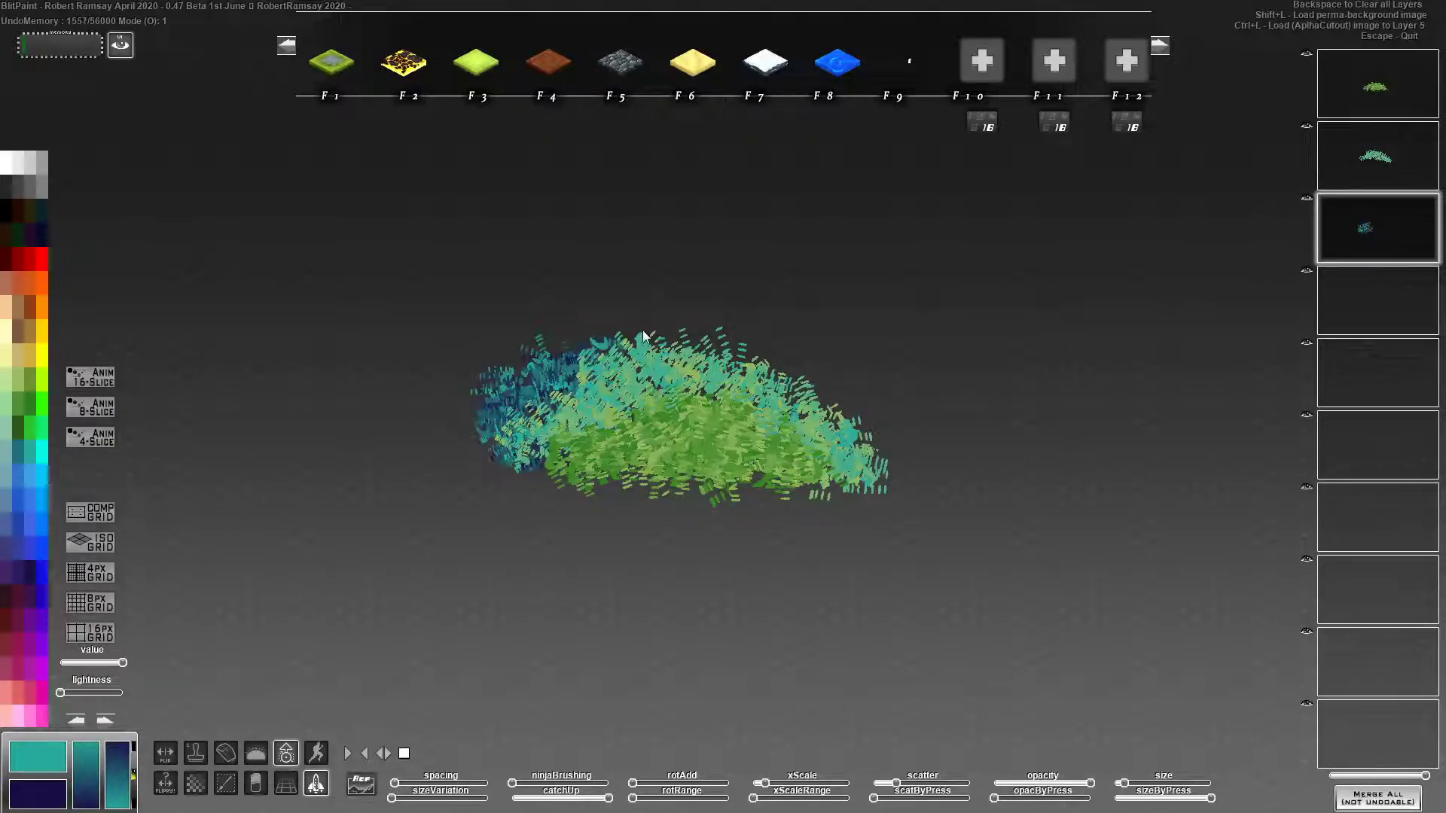
pyautogui.moveTo(747, 336)
pyautogui.mouseDown()
pyautogui.moveTo(825, 369)
pyautogui.moveTo(879, 447)
pyautogui.moveTo(856, 354)
pyautogui.moveTo(706, 402)
pyautogui.moveTo(626, 388)
pyautogui.moveTo(625, 333)
pyautogui.moveTo(507, 385)
pyautogui.moveTo(715, 305)
pyautogui.mouseUp()
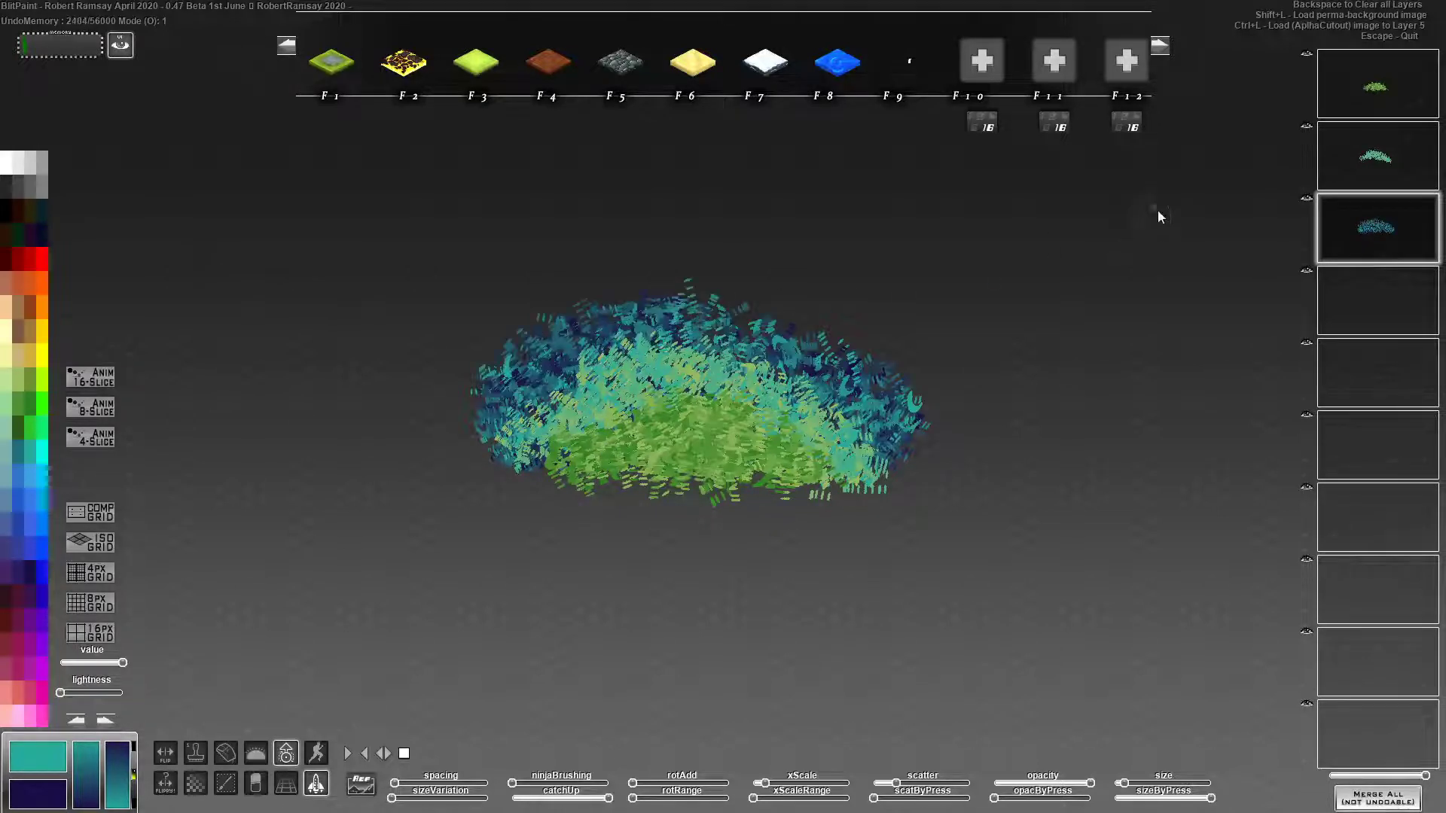
# Step: Try adjusting the opacity of the second layer, and reselect the third layer
pyautogui.click(1367, 171)
pyautogui.moveTo(1424, 778)
pyautogui.mouseDown()
pyautogui.moveTo(1343, 774)
pyautogui.moveTo(1433, 773)
pyautogui.mouseUp()
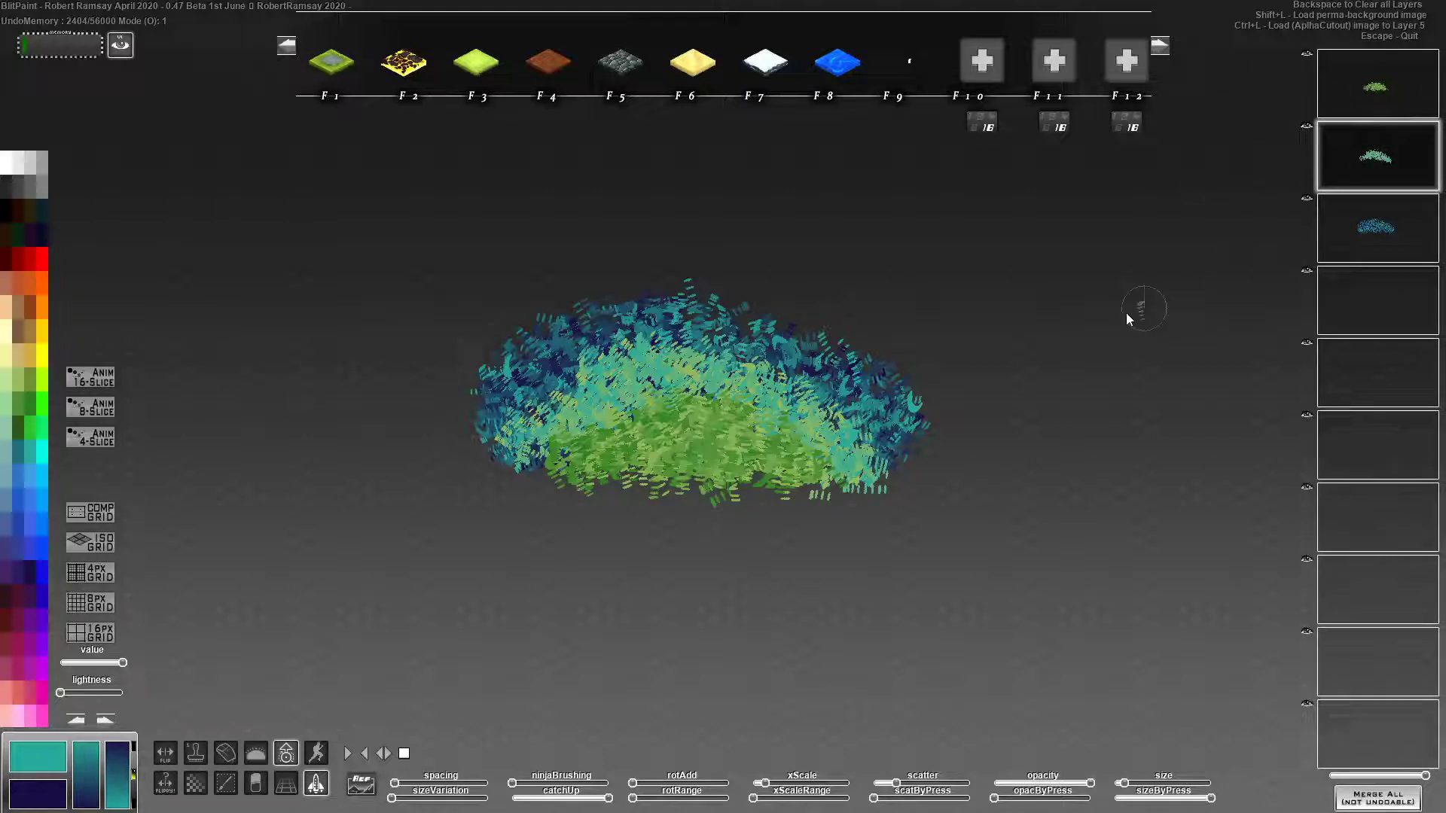
pyautogui.click(1373, 226)
# Step: Sample teal and light green from the painted foliage and paint an outer arc around the bush on the fourth layer
pyautogui.click(1378, 305)
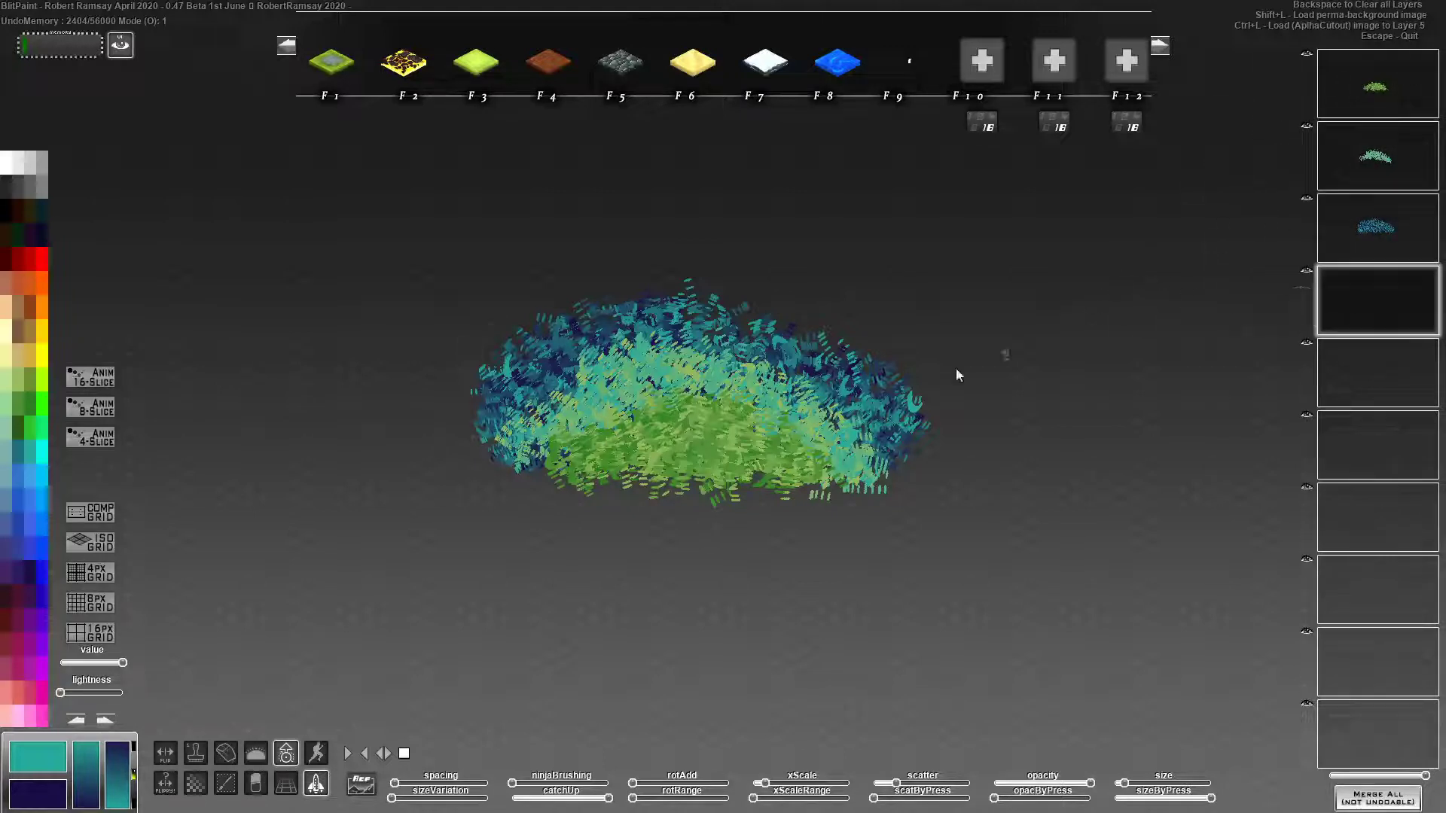
pyautogui.rightClick(783, 356)
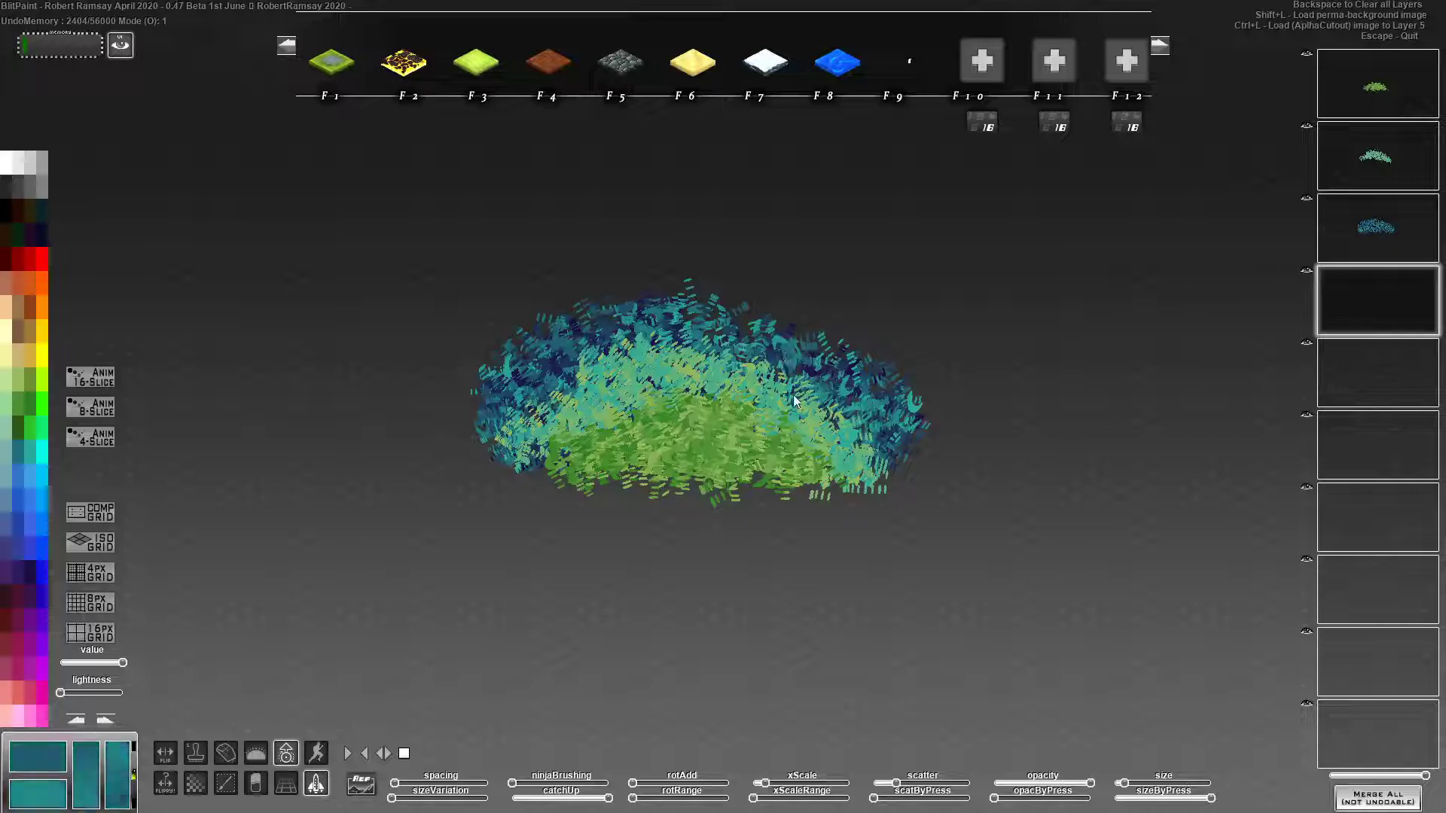
pyautogui.rightClick(776, 394)
pyautogui.rightClick(775, 360)
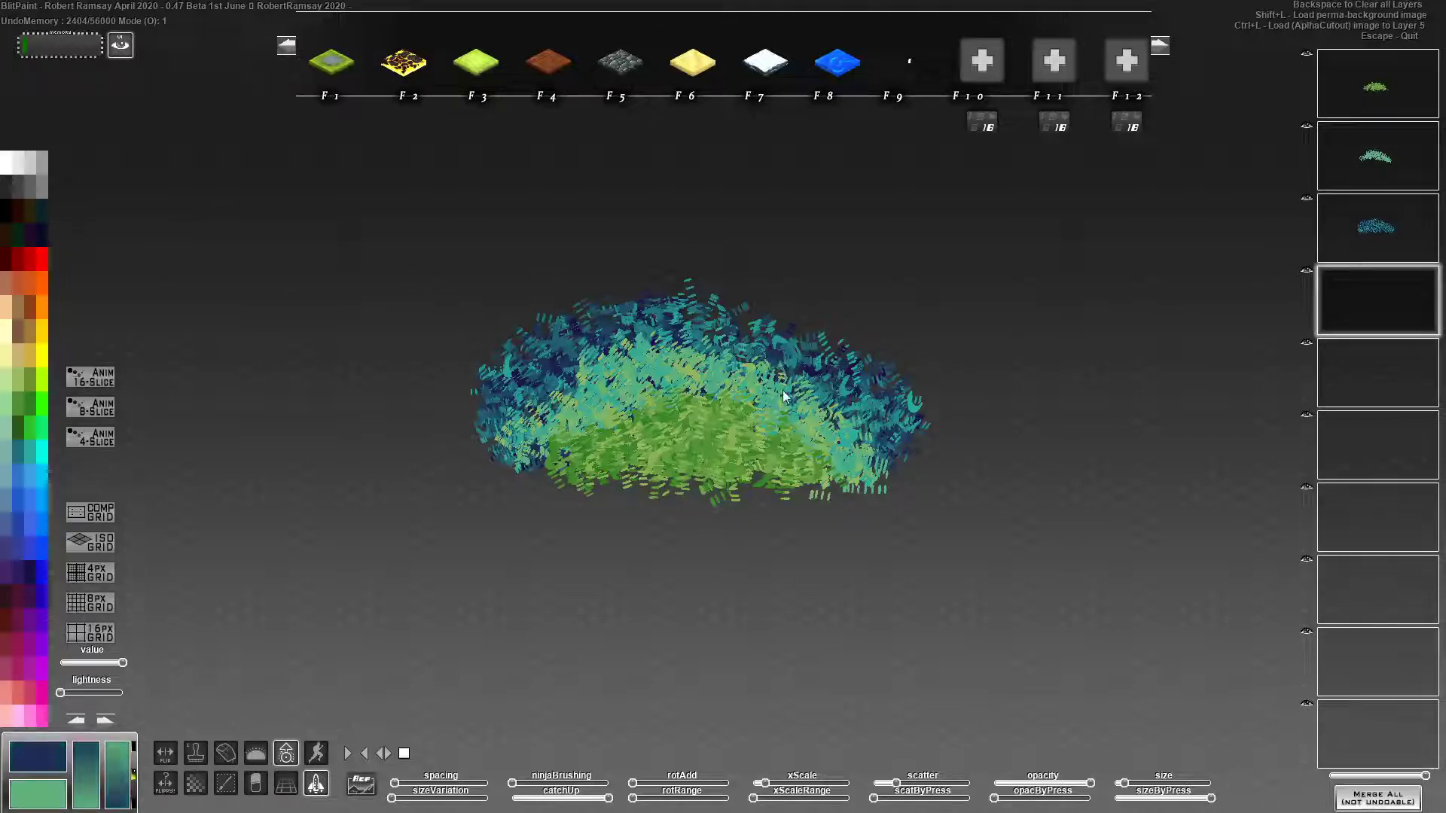
pyautogui.rightClick(799, 414)
pyautogui.rightClick(780, 432)
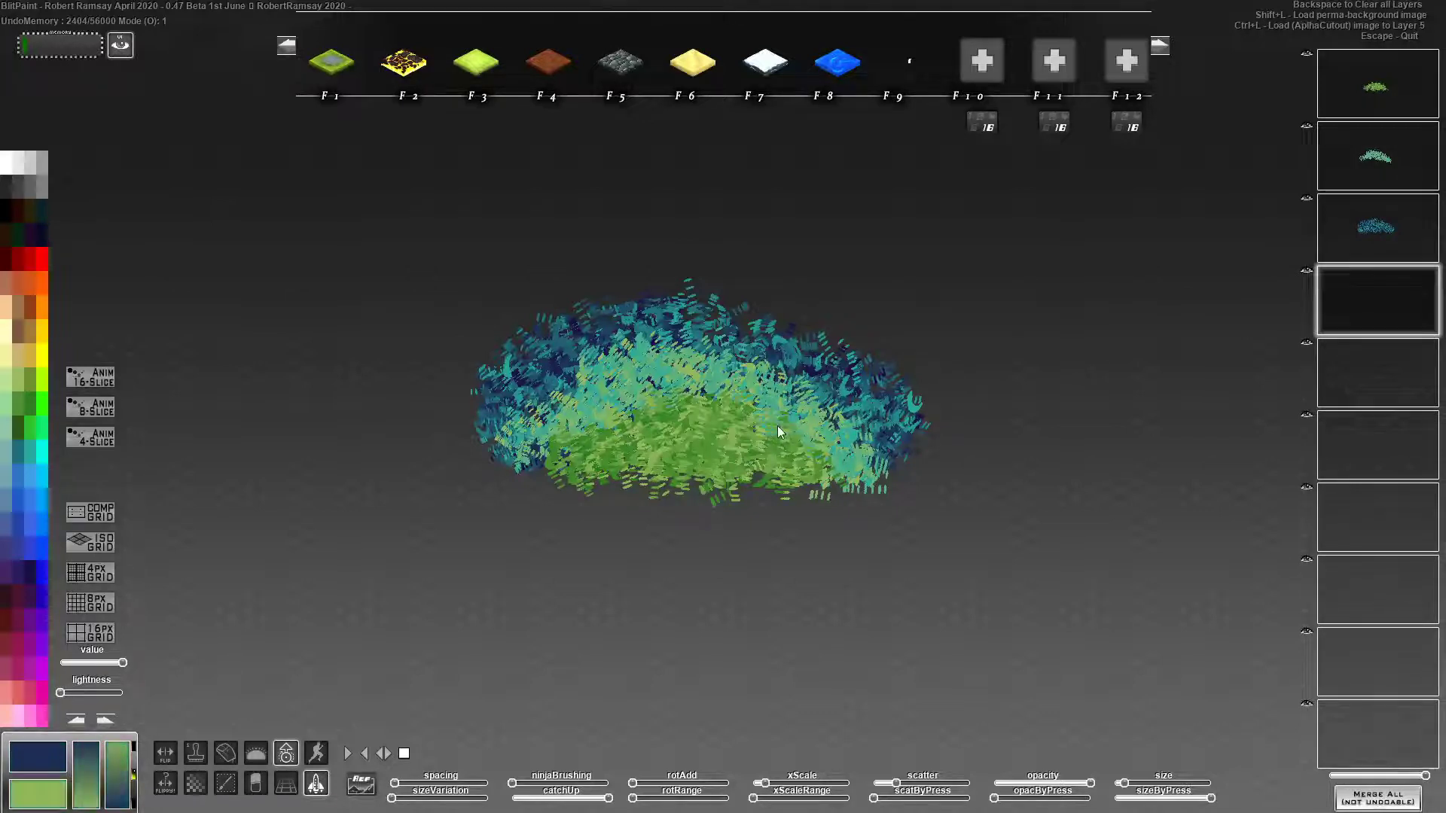
pyautogui.rightClick(789, 372)
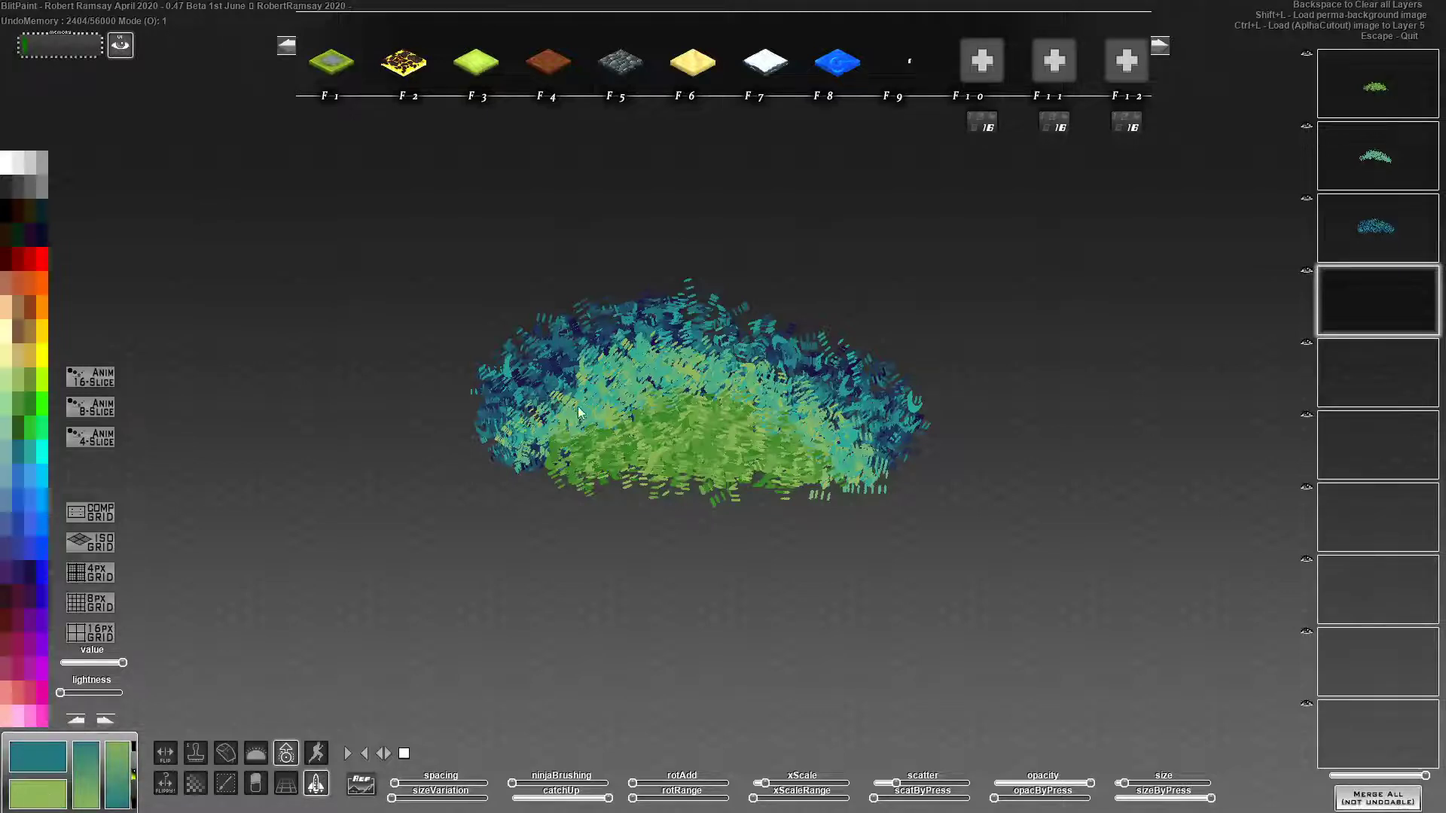
pyautogui.moveTo(484, 359)
pyautogui.mouseDown()
pyautogui.moveTo(527, 284)
pyautogui.moveTo(580, 316)
pyautogui.moveTo(717, 274)
pyautogui.moveTo(893, 320)
pyautogui.moveTo(849, 463)
pyautogui.moveTo(975, 451)
pyautogui.moveTo(903, 497)
pyautogui.moveTo(874, 486)
pyautogui.mouseUp()
pyautogui.moveTo(465, 423); pyautogui.dragTo(477, 427)
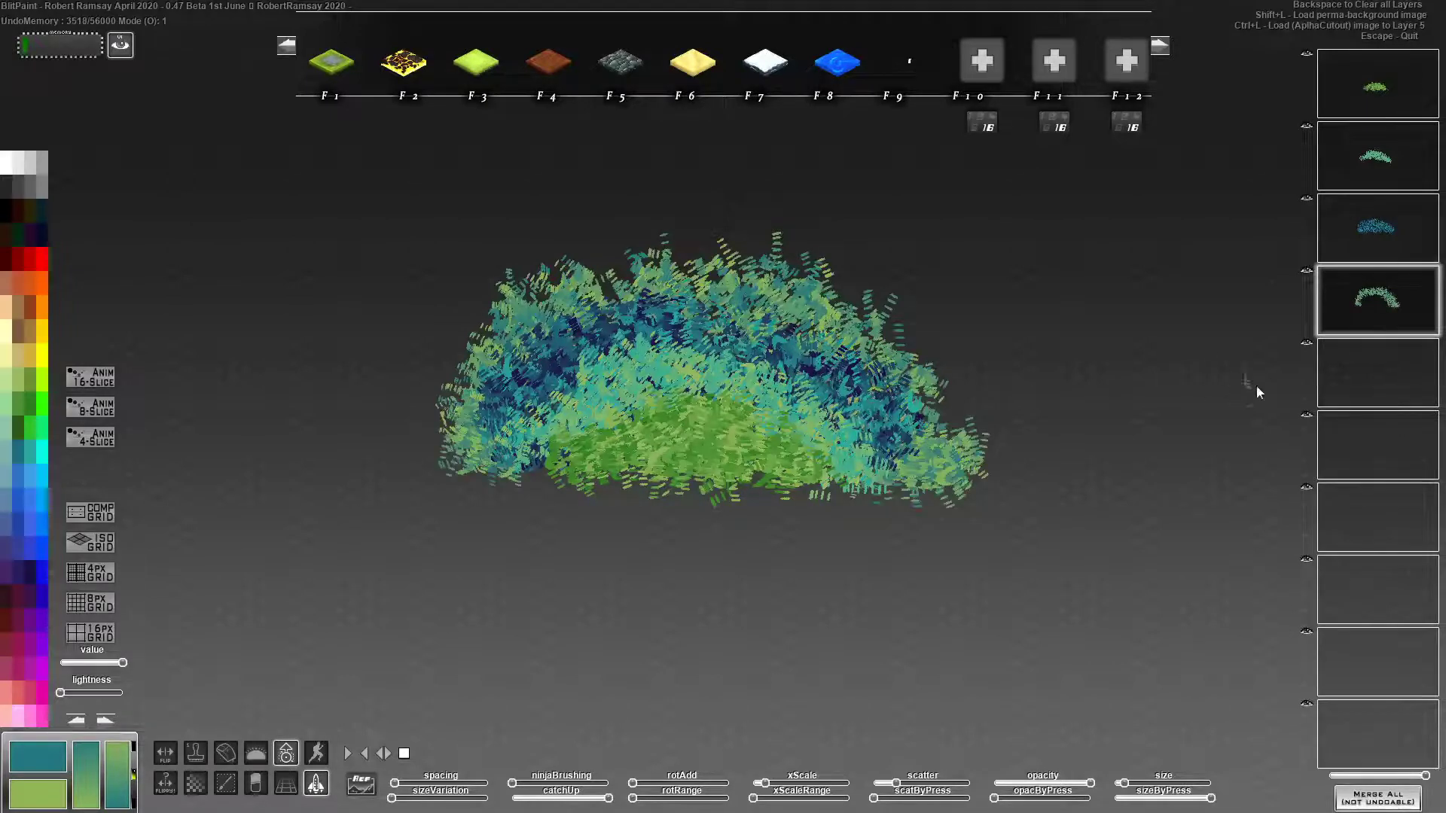
# Step: Set the main colour to mid green and paint a wide strip of grass along the bush's base on the fifth layer
pyautogui.click(1378, 375)
pyautogui.click(39, 401)
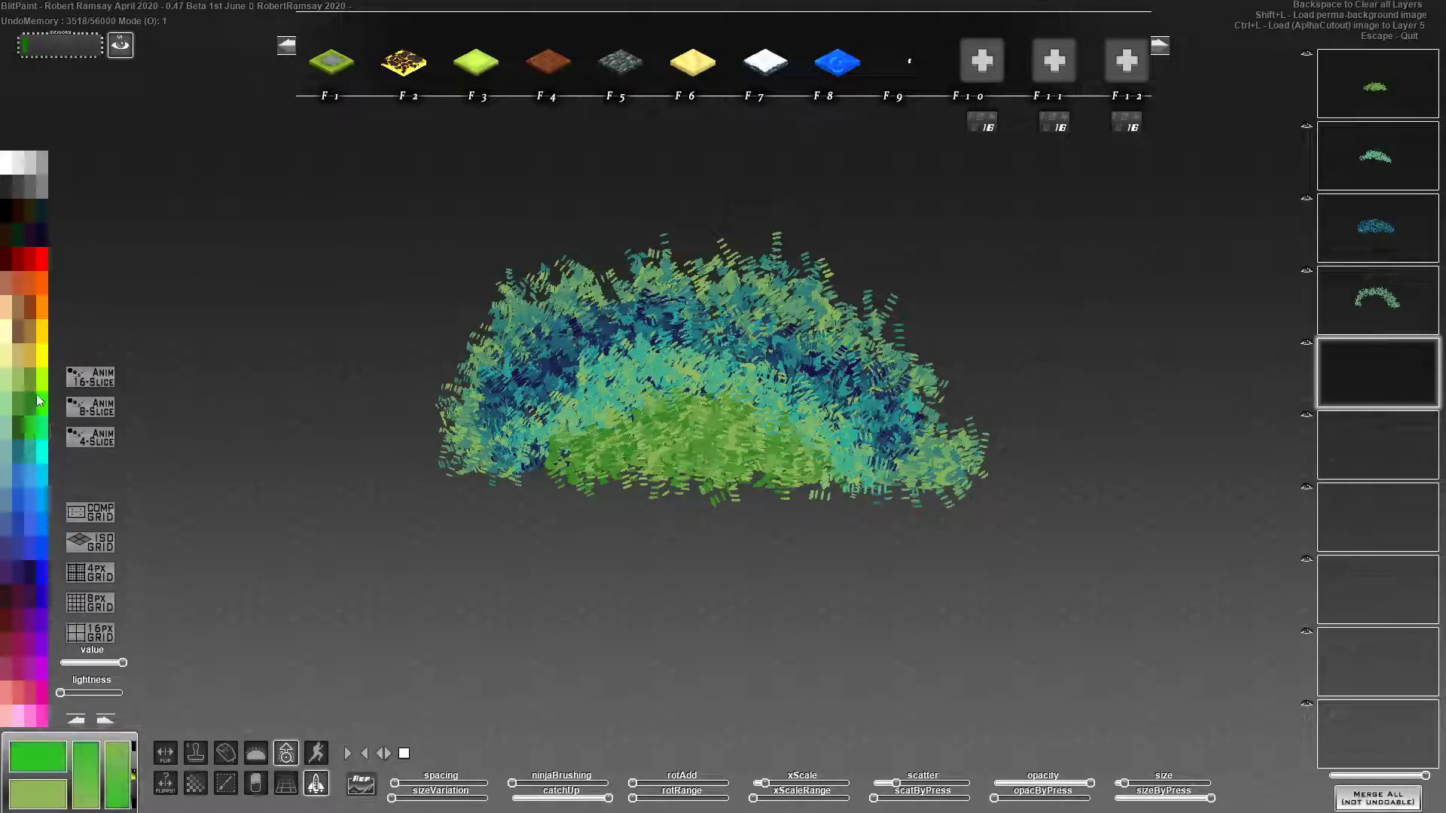
pyautogui.click(23, 404)
pyautogui.moveTo(467, 482)
pyautogui.mouseDown()
pyautogui.moveTo(979, 527)
pyautogui.moveTo(356, 549)
pyautogui.moveTo(761, 568)
pyautogui.moveTo(1067, 527)
pyautogui.mouseUp()
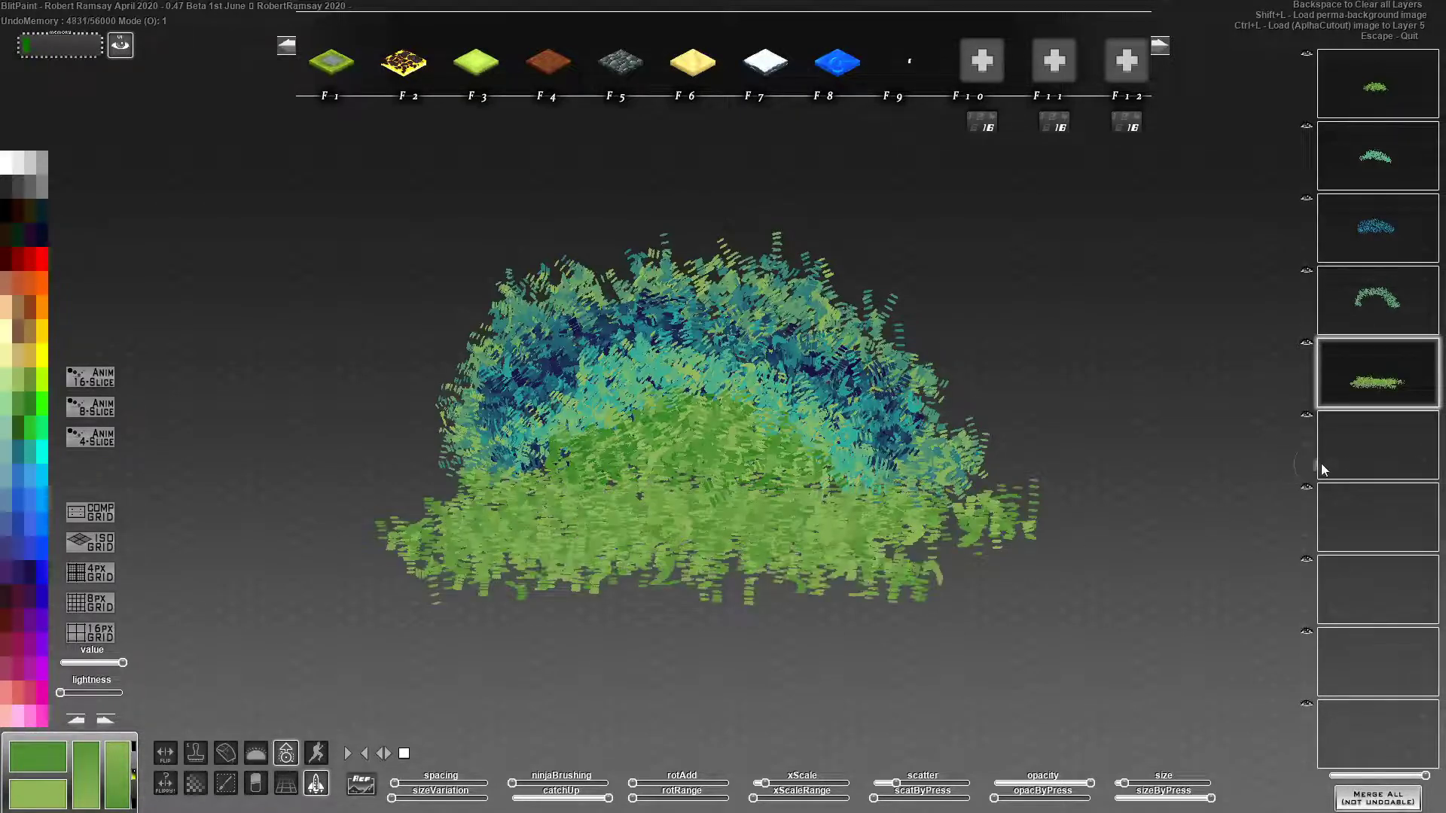
# Step: Paint a wide olive-green foliage arc around the bush on the sixth layer, adding strokes with size variation at about half
pyautogui.click(1383, 455)
pyautogui.moveTo(440, 485)
pyautogui.mouseDown()
pyautogui.moveTo(470, 481)
pyautogui.moveTo(423, 452)
pyautogui.moveTo(427, 314)
pyautogui.moveTo(469, 354)
pyautogui.moveTo(565, 253)
pyautogui.moveTo(989, 308)
pyautogui.moveTo(655, 226)
pyautogui.moveTo(604, 255)
pyautogui.moveTo(806, 233)
pyautogui.moveTo(972, 354)
pyautogui.moveTo(790, 233)
pyautogui.mouseUp()
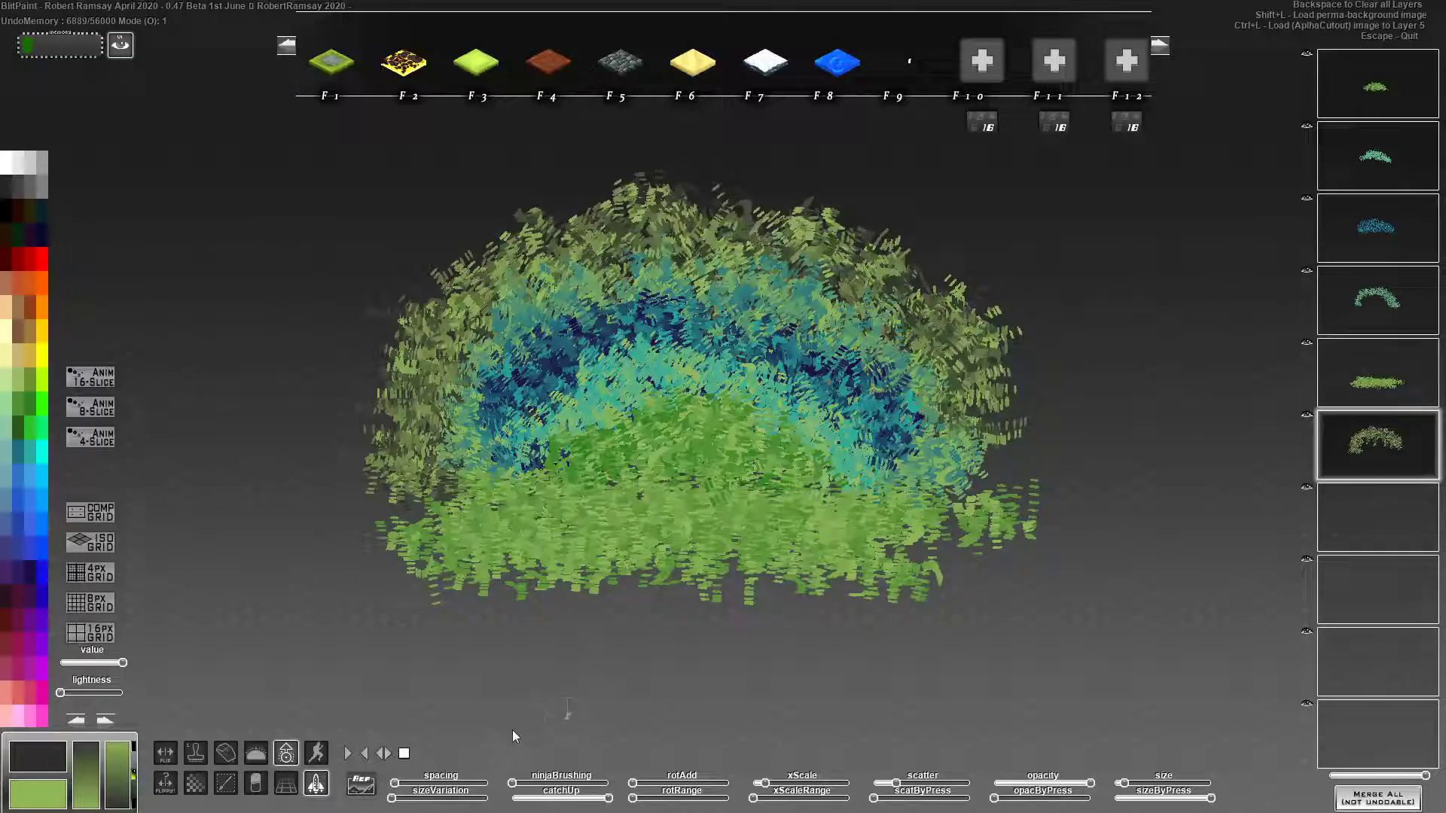
pyautogui.moveTo(393, 798); pyautogui.dragTo(443, 798)
pyautogui.moveTo(399, 473)
pyautogui.mouseDown()
pyautogui.moveTo(358, 469)
pyautogui.moveTo(361, 298)
pyautogui.moveTo(565, 233)
pyautogui.moveTo(837, 231)
pyautogui.mouseUp()
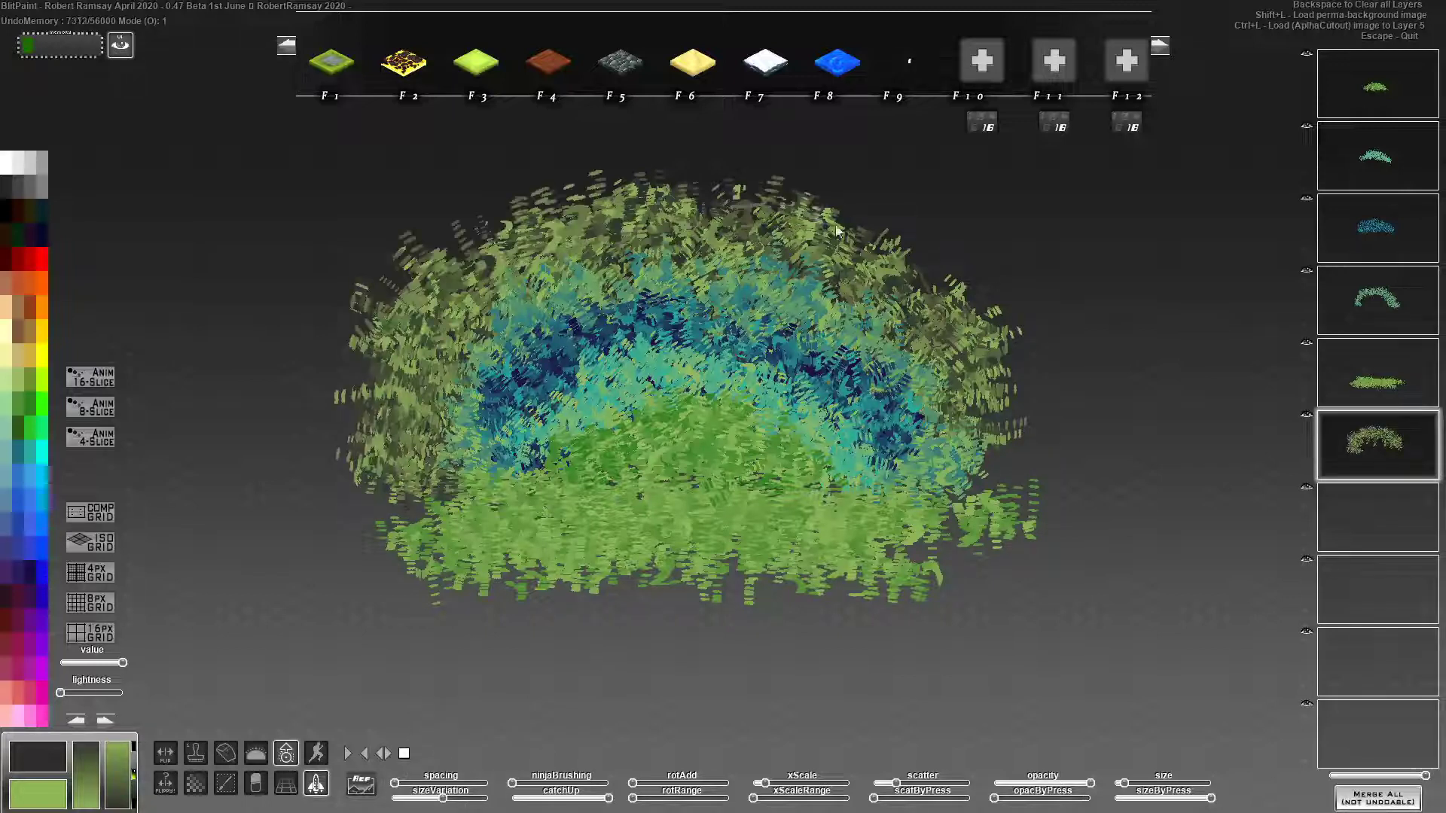
# Step: Set the rotation range to about half and paint semi-transparent olive and teal foliage over the outer arc and the bush
pyautogui.click(674, 799)
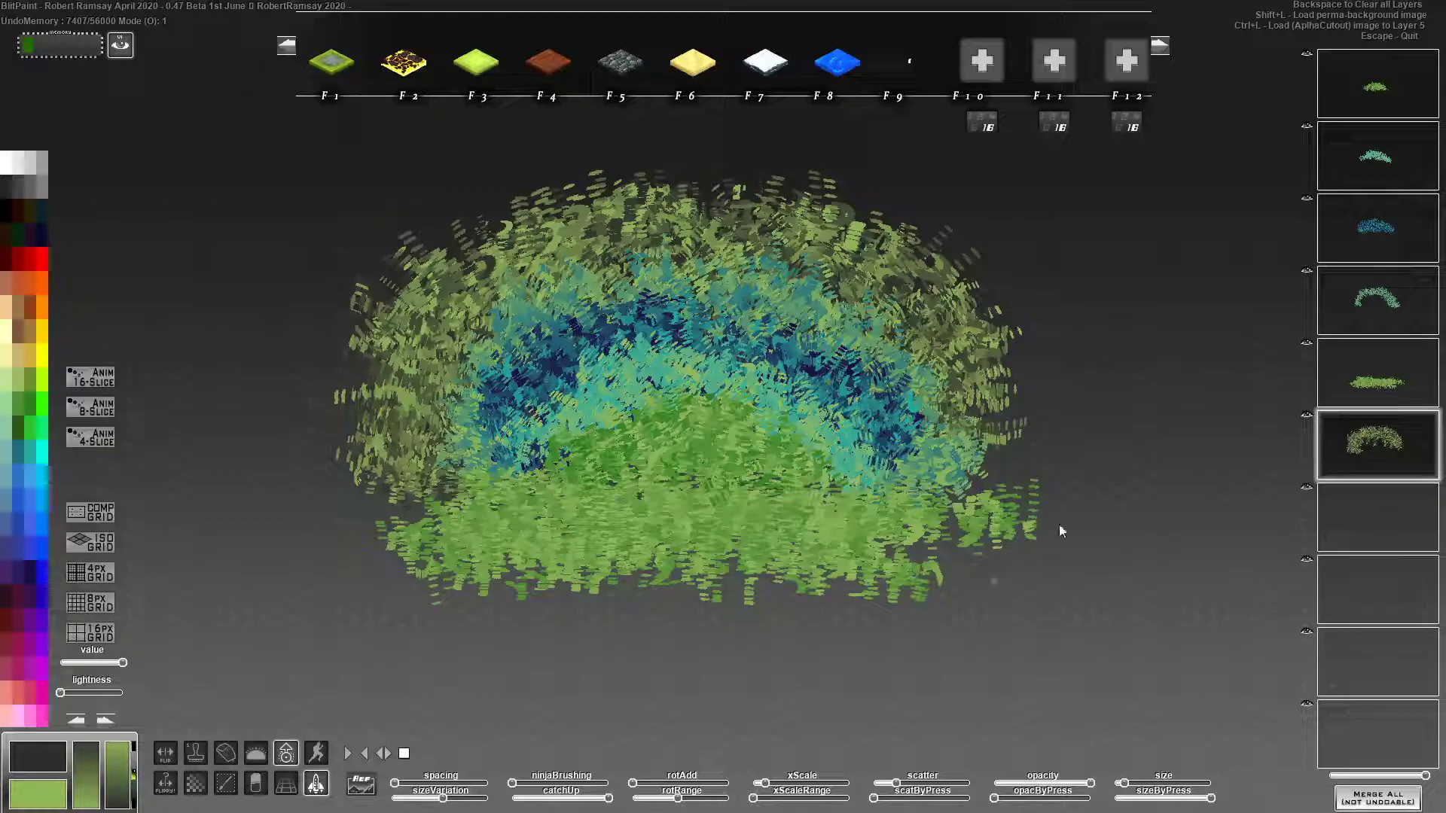
pyautogui.moveTo(991, 377)
pyautogui.mouseDown()
pyautogui.moveTo(951, 263)
pyautogui.moveTo(711, 194)
pyautogui.moveTo(509, 240)
pyautogui.moveTo(539, 237)
pyautogui.moveTo(468, 233)
pyautogui.moveTo(369, 295)
pyautogui.moveTo(357, 430)
pyautogui.moveTo(335, 395)
pyautogui.moveTo(500, 268)
pyautogui.moveTo(684, 217)
pyautogui.moveTo(997, 249)
pyautogui.moveTo(1058, 347)
pyautogui.moveTo(1058, 316)
pyautogui.moveTo(979, 278)
pyautogui.moveTo(931, 212)
pyautogui.moveTo(602, 177)
pyautogui.moveTo(467, 203)
pyautogui.moveTo(404, 280)
pyautogui.moveTo(557, 316)
pyautogui.moveTo(459, 350)
pyautogui.moveTo(399, 331)
pyautogui.mouseUp()
pyautogui.moveTo(488, 326)
pyautogui.mouseDown()
pyautogui.moveTo(670, 252)
pyautogui.moveTo(680, 311)
pyautogui.moveTo(795, 273)
pyautogui.moveTo(829, 317)
pyautogui.moveTo(861, 317)
pyautogui.moveTo(838, 372)
pyautogui.moveTo(927, 370)
pyautogui.moveTo(939, 432)
pyautogui.moveTo(847, 424)
pyautogui.moveTo(870, 429)
pyautogui.moveTo(833, 454)
pyautogui.moveTo(775, 372)
pyautogui.moveTo(646, 339)
pyautogui.moveTo(464, 393)
pyautogui.moveTo(478, 406)
pyautogui.moveTo(692, 345)
pyautogui.moveTo(889, 360)
pyautogui.mouseUp()
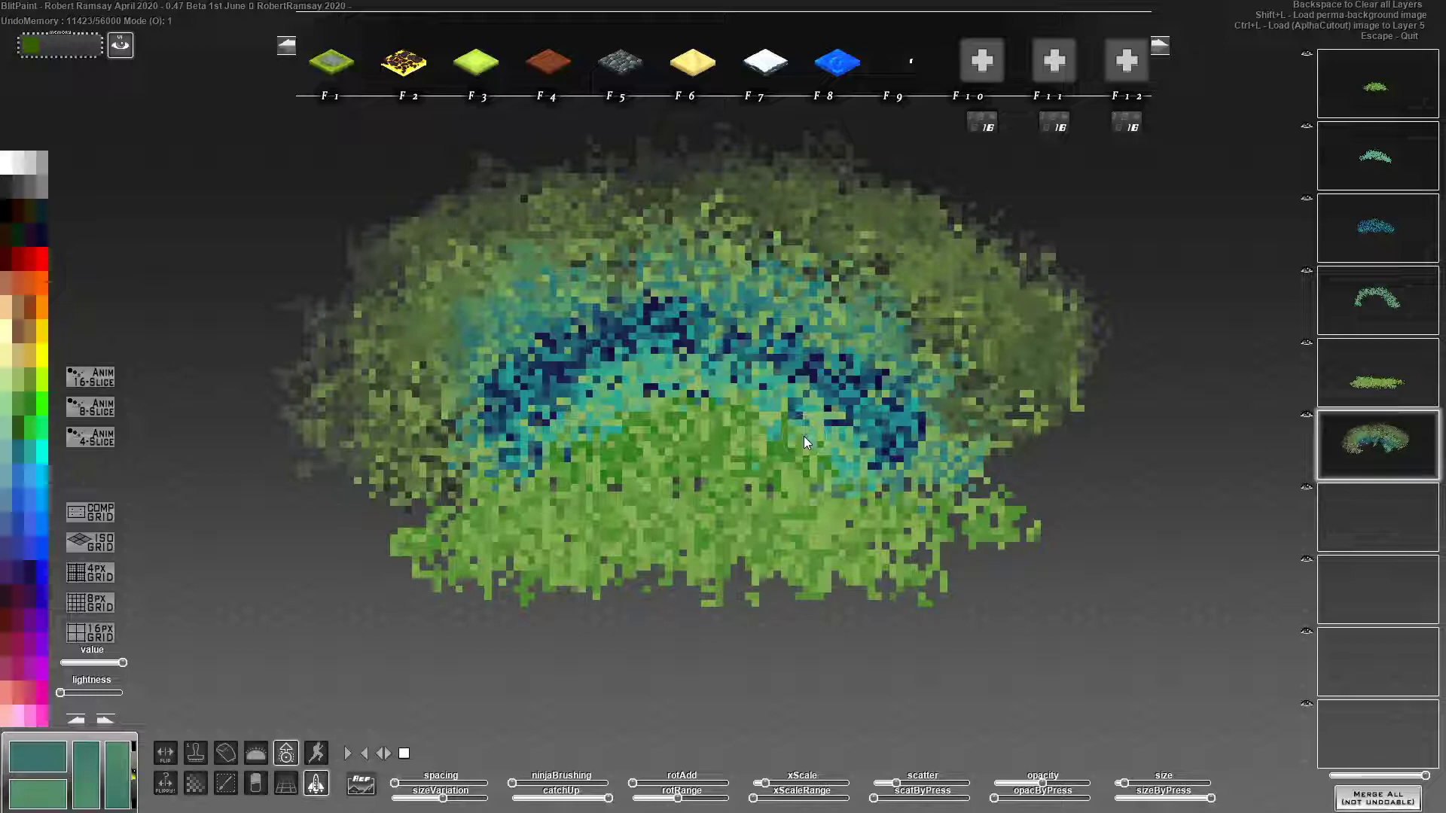
# Step: Clear all layers, enlarge the brush to about half of its size range, and paint a large teal foliage mass on the sixth layer
pyautogui.press('BackSpace')
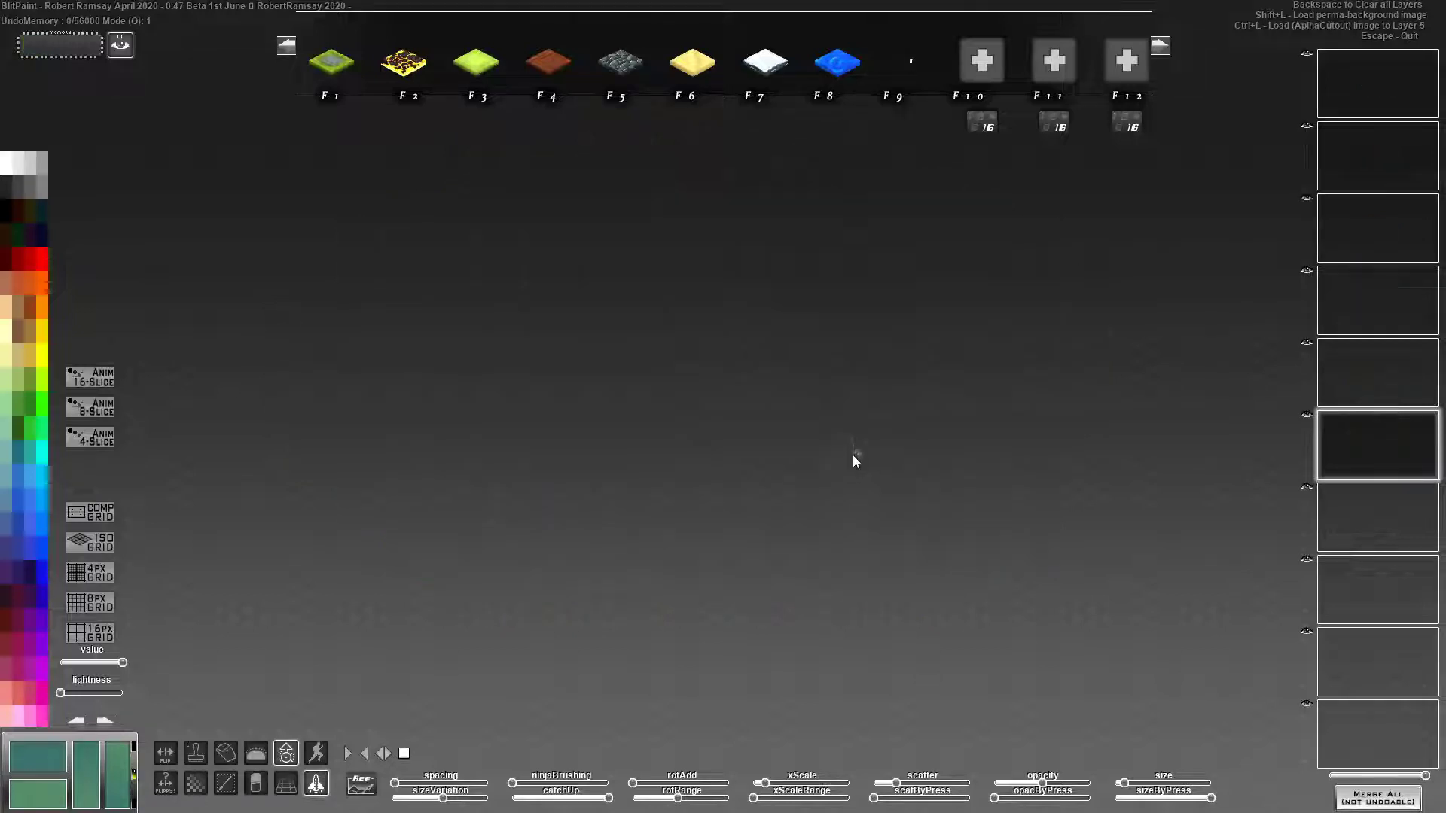
pyautogui.scroll(3, 829, 414)
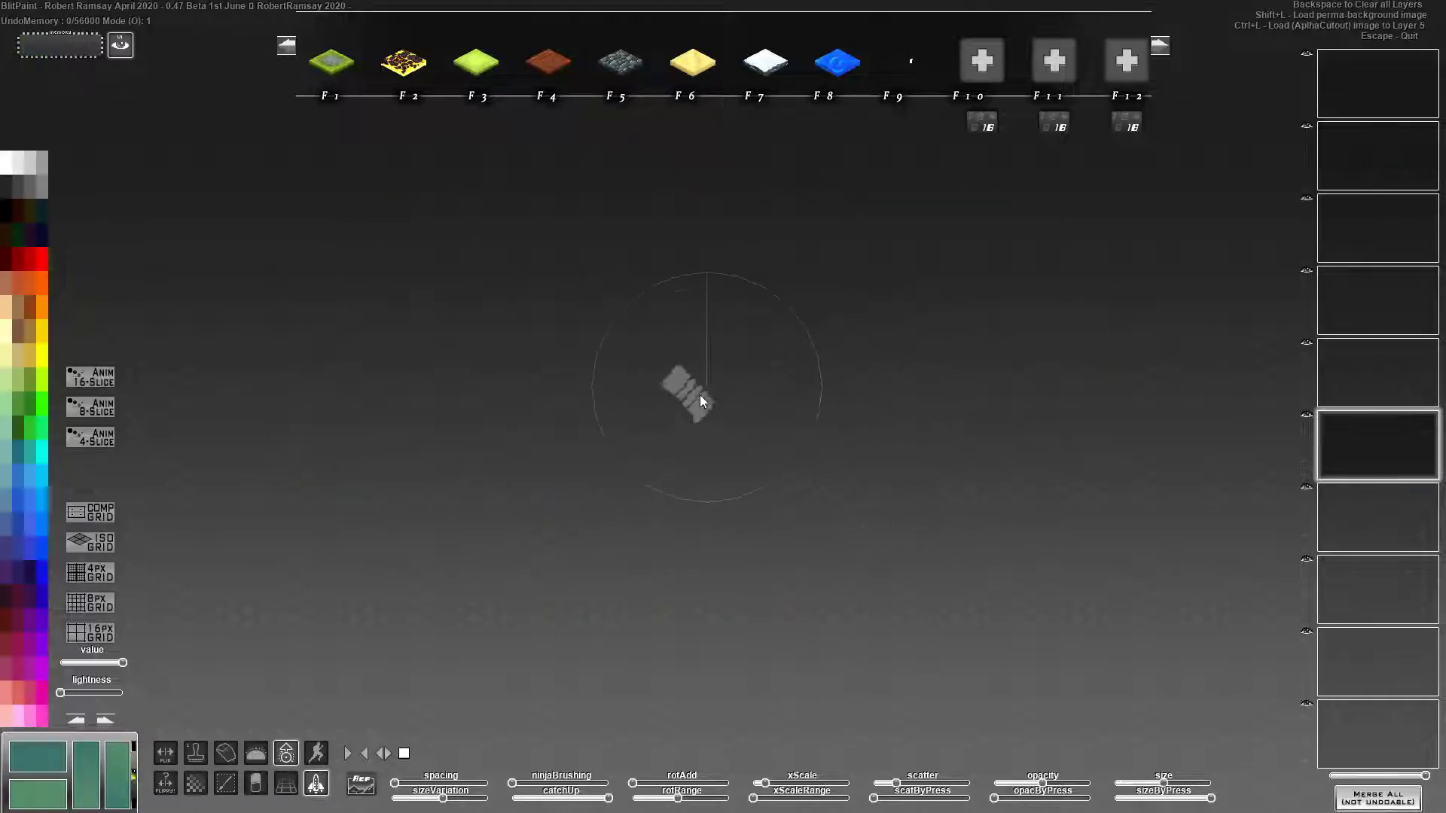
pyautogui.click(689, 437)
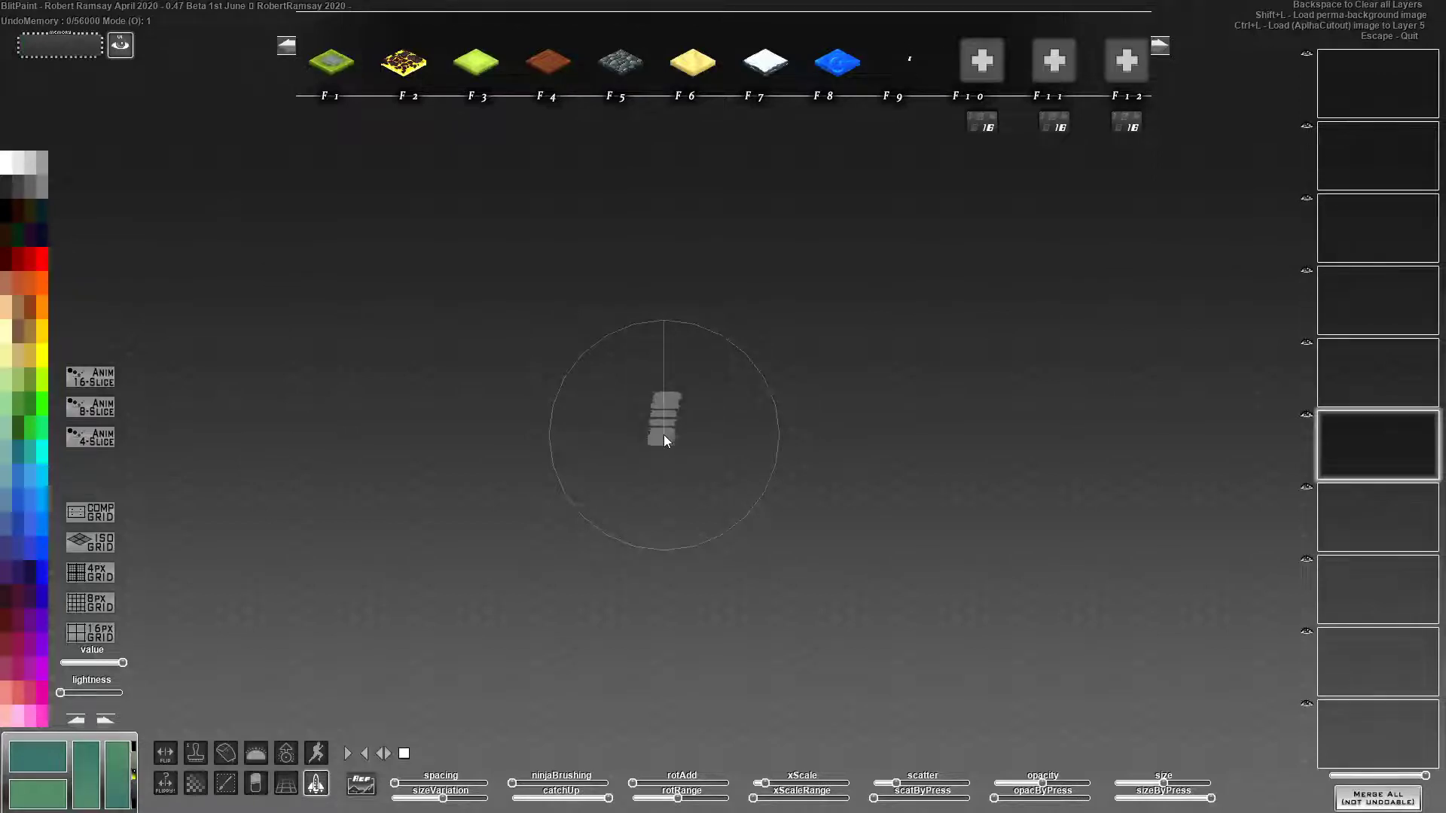
pyautogui.moveTo(678, 455)
pyautogui.mouseDown()
pyautogui.moveTo(631, 551)
pyautogui.moveTo(708, 448)
pyautogui.moveTo(571, 530)
pyautogui.moveTo(768, 507)
pyautogui.moveTo(681, 550)
pyautogui.moveTo(794, 507)
pyautogui.moveTo(607, 562)
pyautogui.moveTo(974, 533)
pyautogui.mouseUp()
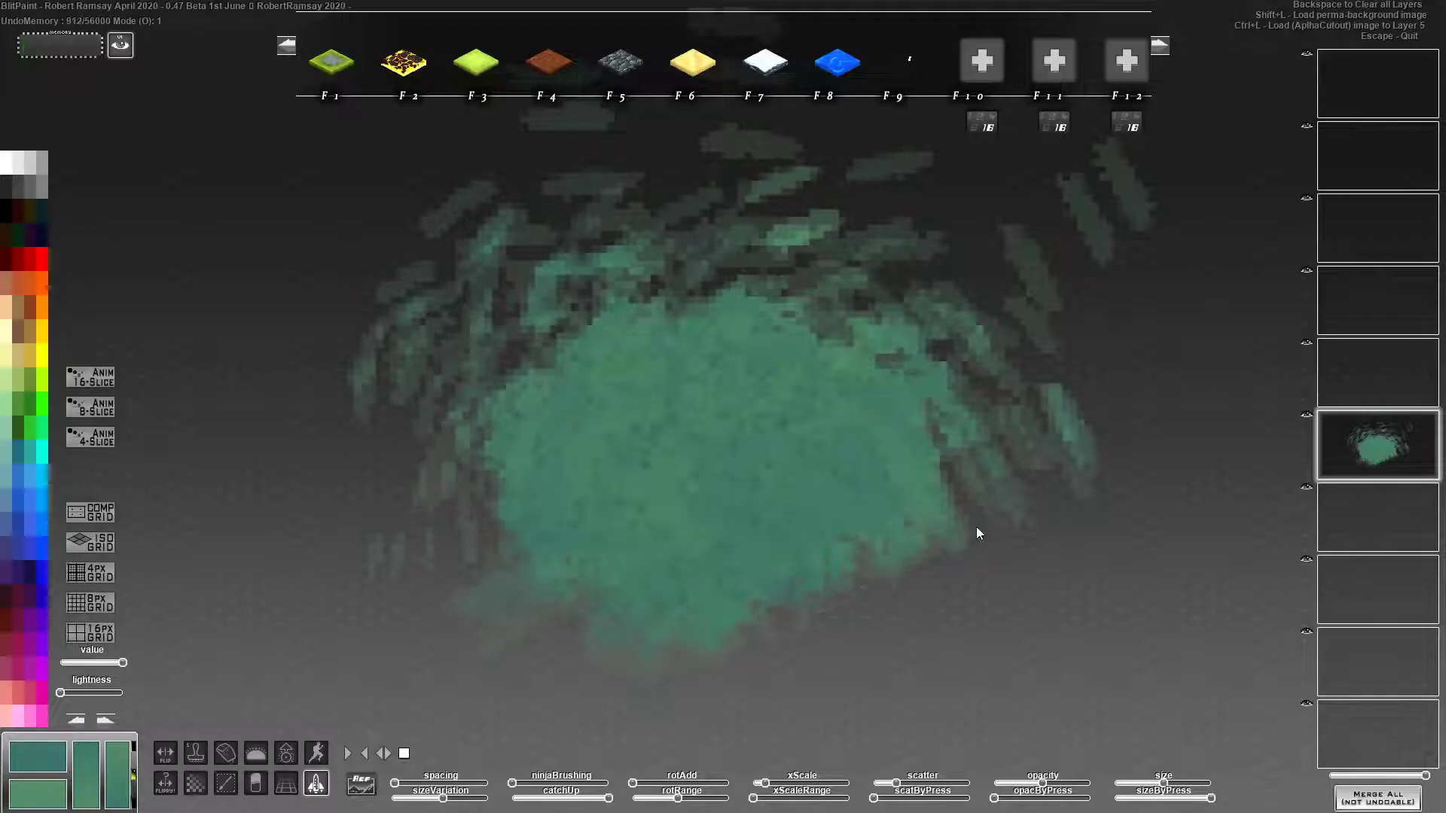
# Step: Paint more teal foliage on the fifth layer, and cover it with strokes using pale yellow as main and cyan as secondary colour
pyautogui.click(1403, 387)
pyautogui.moveTo(1039, 309)
pyautogui.mouseDown()
pyautogui.moveTo(915, 512)
pyautogui.moveTo(472, 469)
pyautogui.moveTo(712, 512)
pyautogui.moveTo(105, 454)
pyautogui.mouseUp()
pyautogui.click(44, 458)
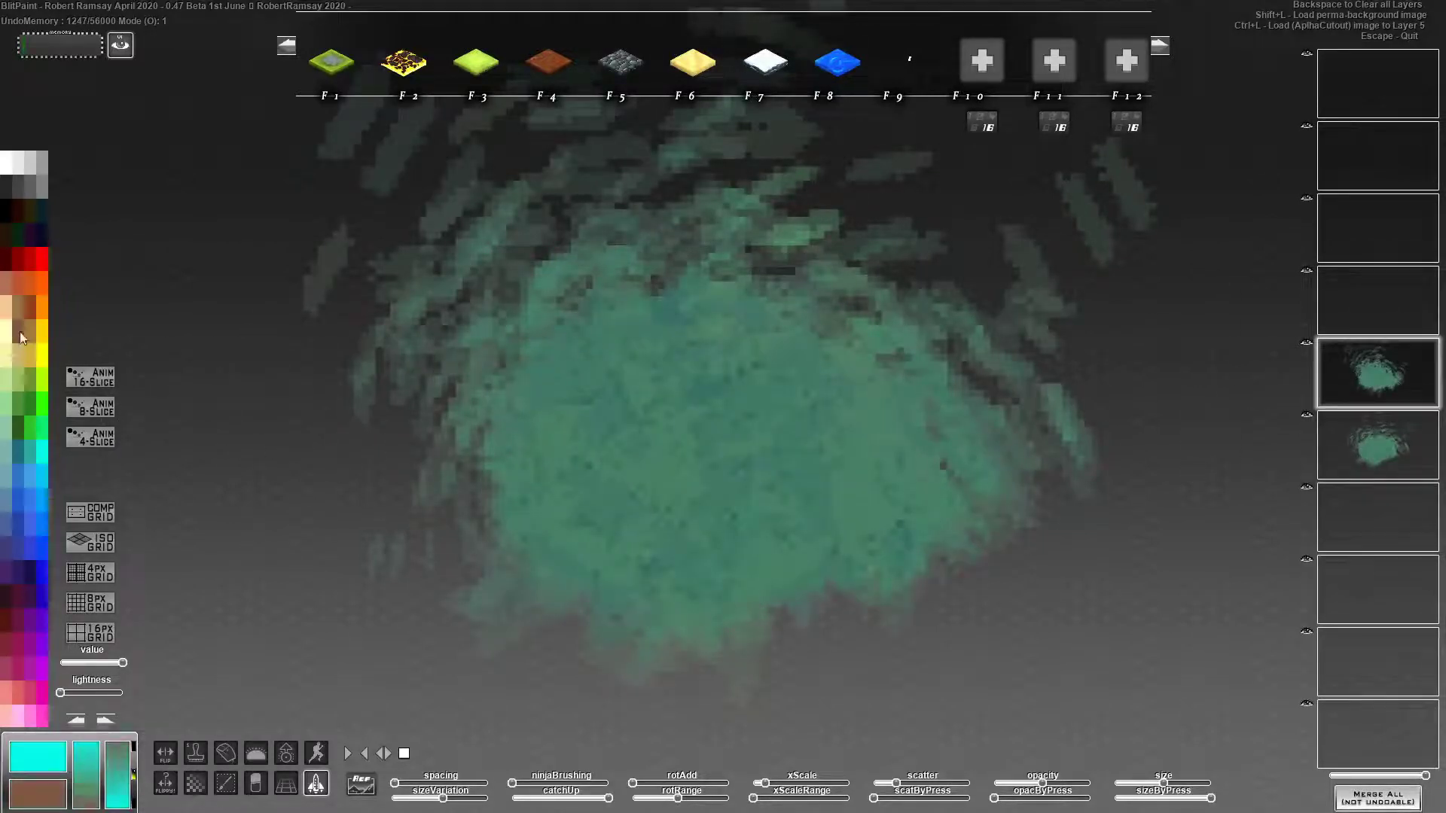
pyautogui.click(9, 349)
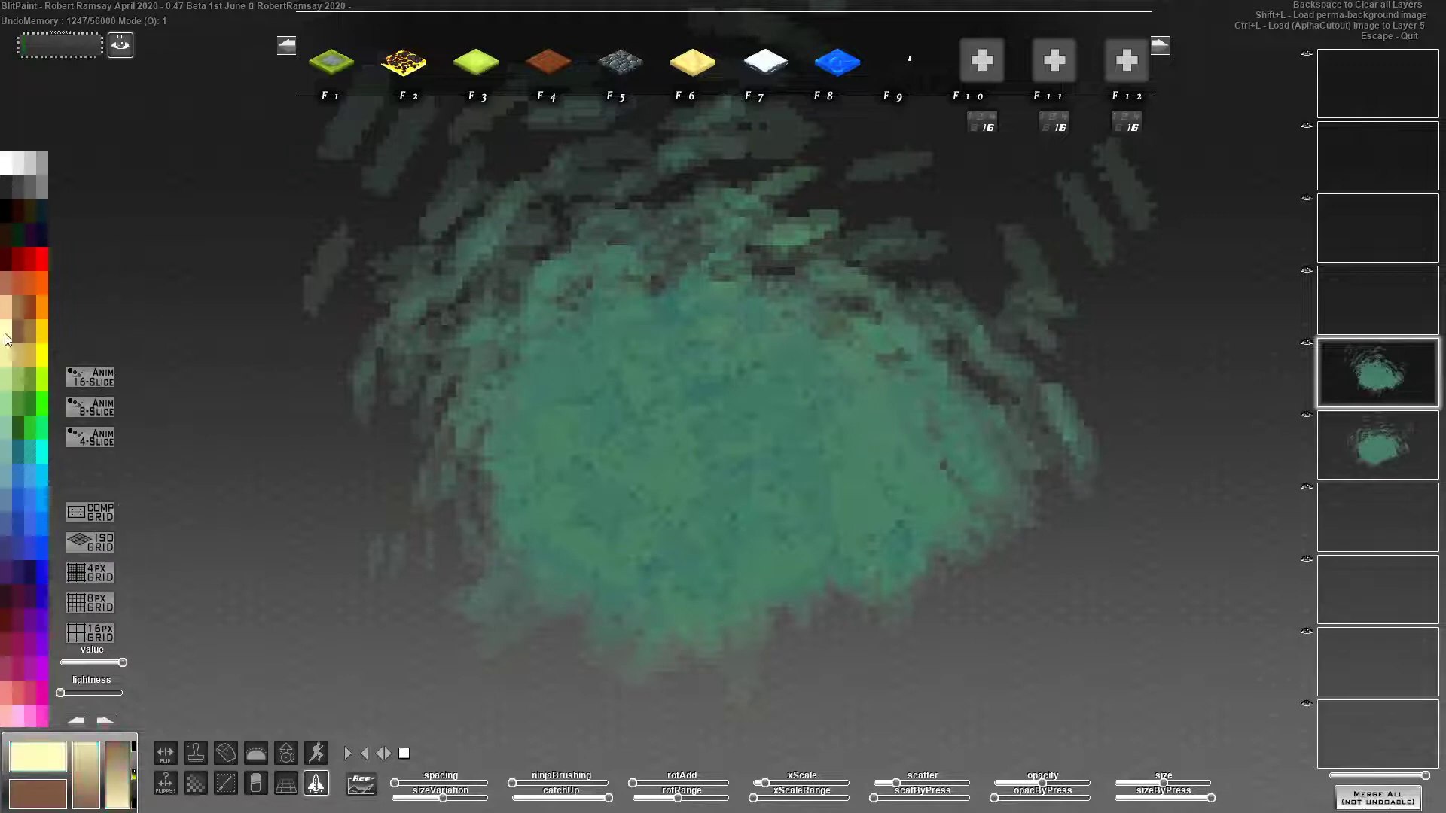
pyautogui.click(45, 452)
pyautogui.moveTo(557, 323)
pyautogui.mouseDown()
pyautogui.moveTo(878, 445)
pyautogui.moveTo(588, 375)
pyautogui.moveTo(609, 481)
pyautogui.mouseUp()
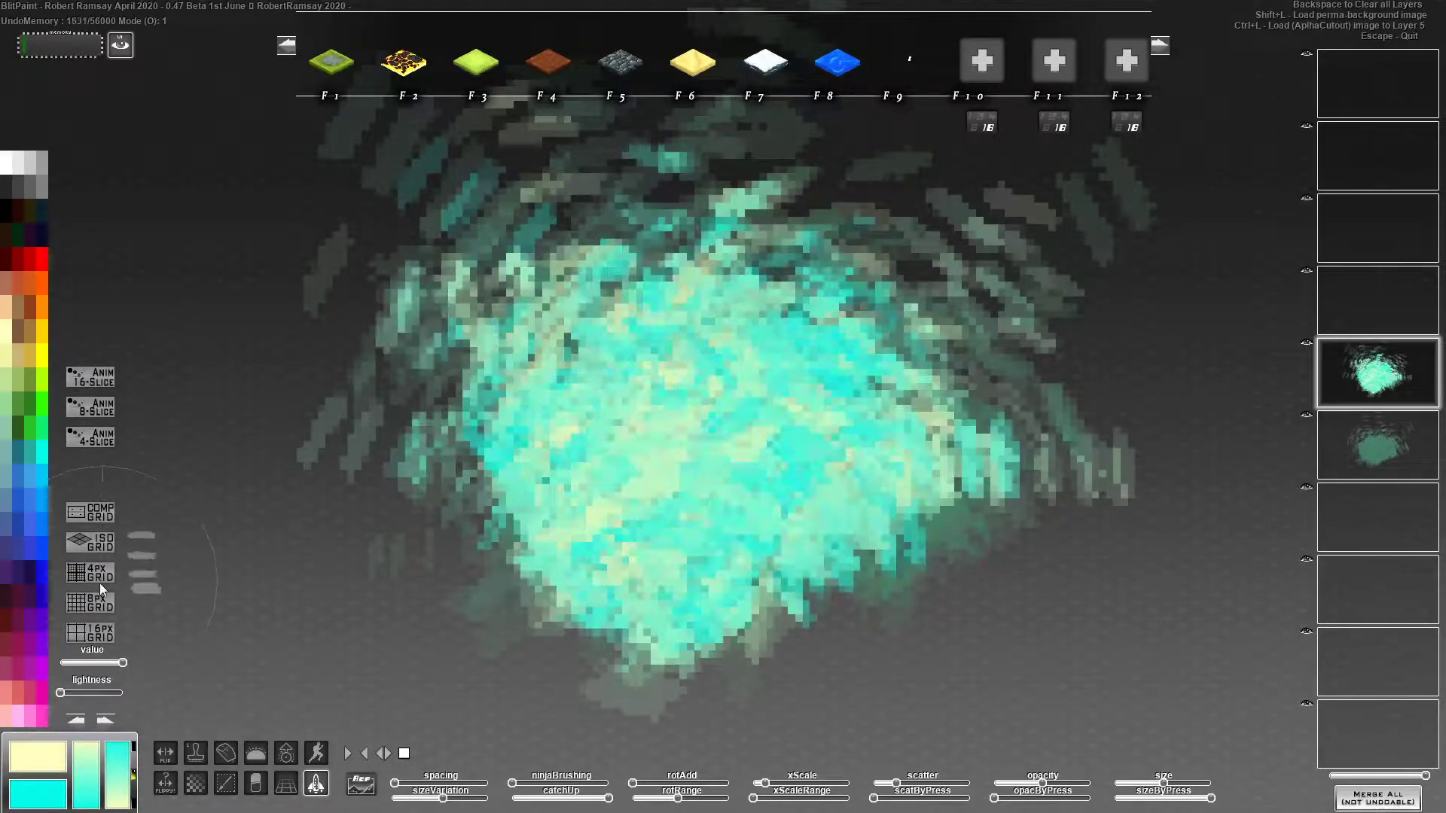
pyautogui.moveTo(798, 571)
pyautogui.mouseDown()
pyautogui.moveTo(639, 658)
pyautogui.moveTo(482, 594)
pyautogui.moveTo(599, 547)
pyautogui.mouseUp()
# Step: Toggle between the smooth and pixelated display modes, and extend the cyan and pale yellow foliage outward on both sides of the mass
pyautogui.press('o')
pyautogui.press('o')
pyautogui.press('o')
pyautogui.press('o')
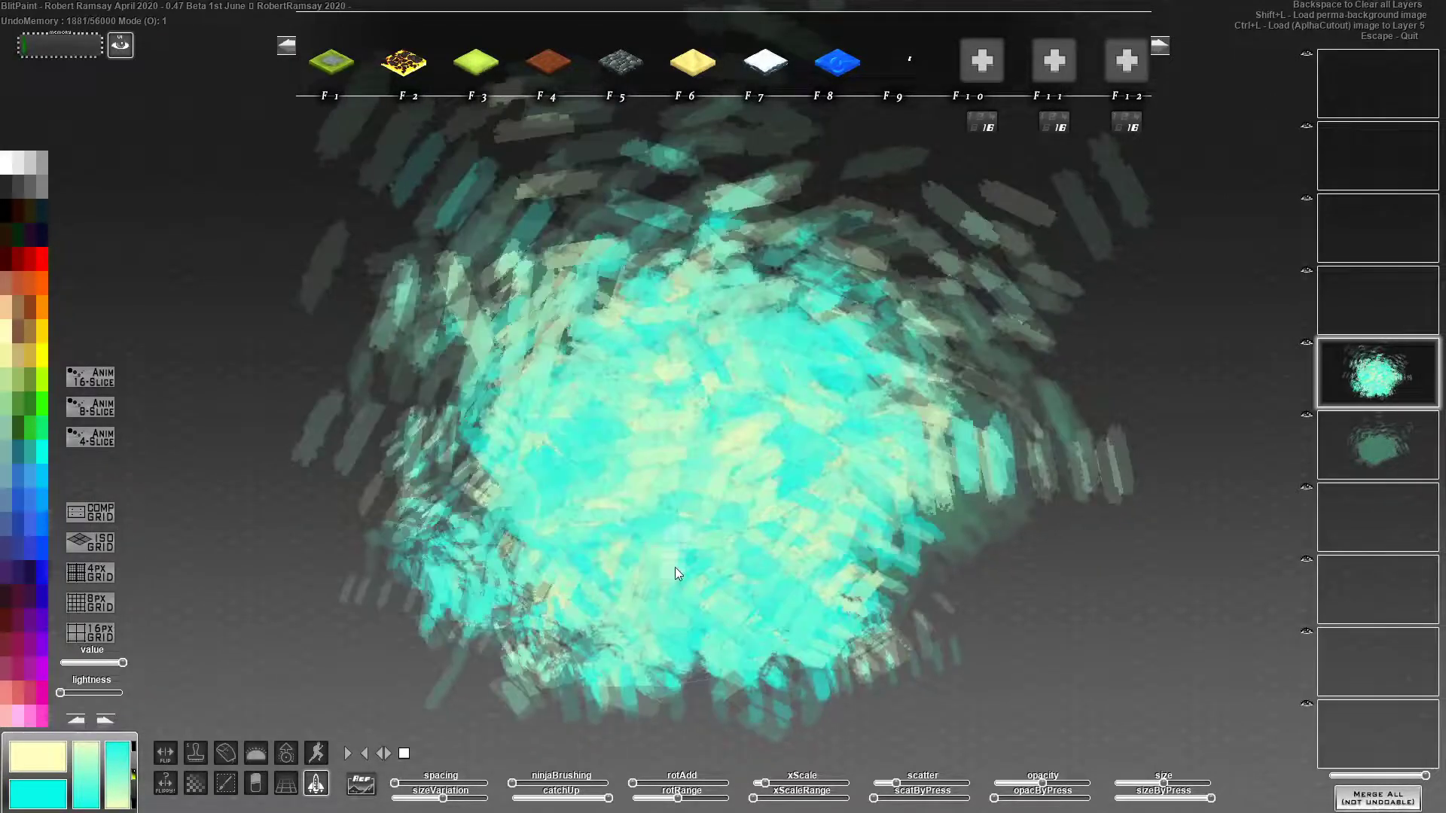
pyautogui.press('o')
pyautogui.press('o')
pyautogui.moveTo(486, 275)
pyautogui.mouseDown()
pyautogui.moveTo(545, 469)
pyautogui.moveTo(248, 468)
pyautogui.moveTo(1086, 497)
pyautogui.moveTo(1089, 518)
pyautogui.moveTo(768, 472)
pyautogui.moveTo(539, 530)
pyautogui.moveTo(461, 509)
pyautogui.mouseUp()
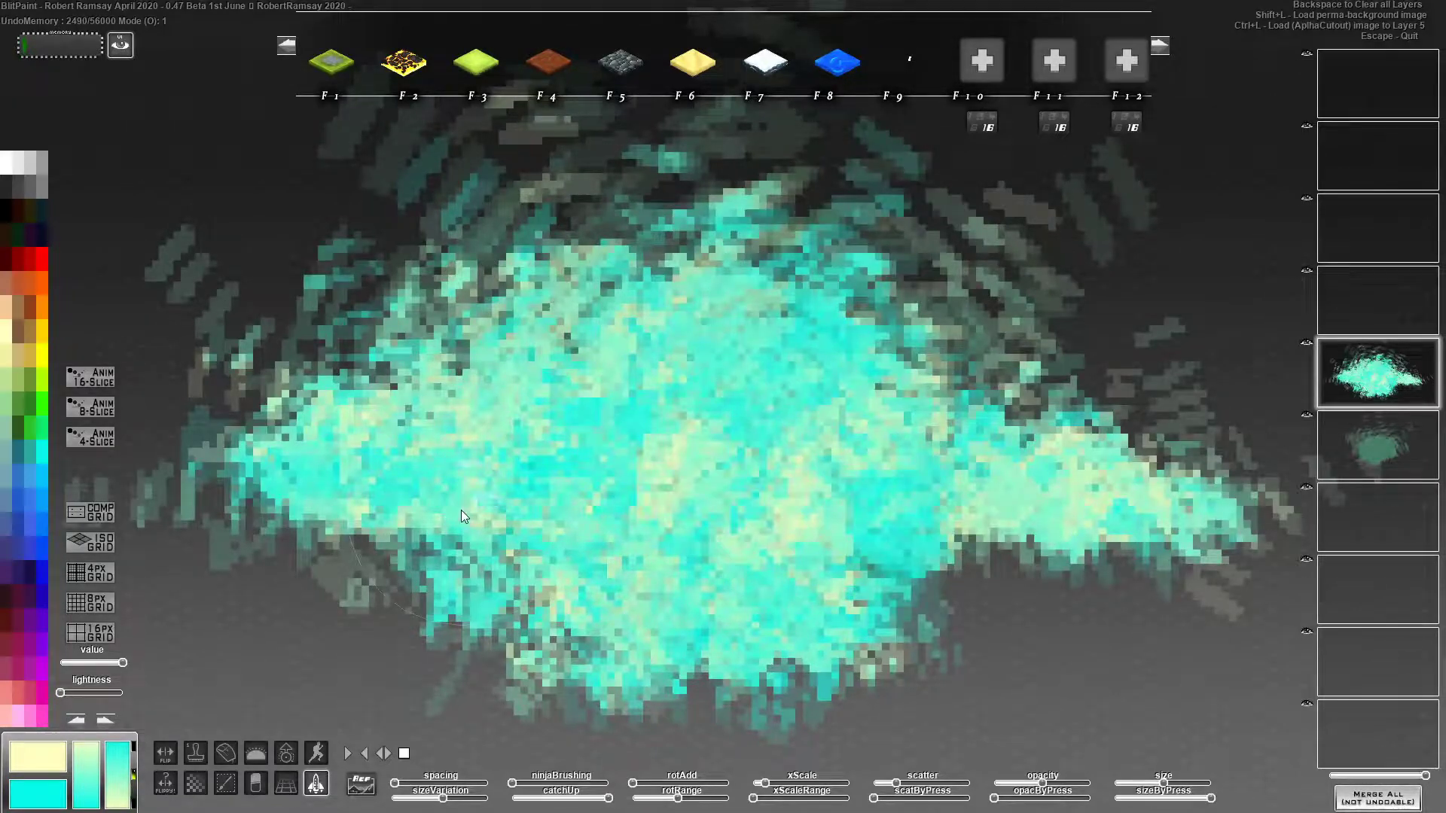